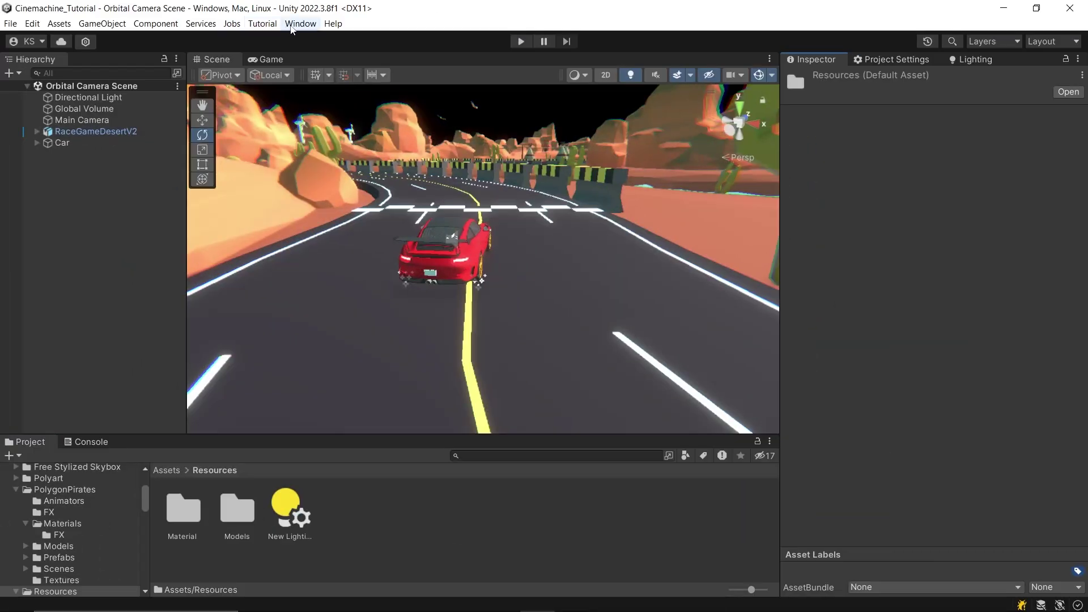
Check the Package Manager's Unity Registry list for the Cinemachine package
left_click(301, 23)
left_click(335, 153)
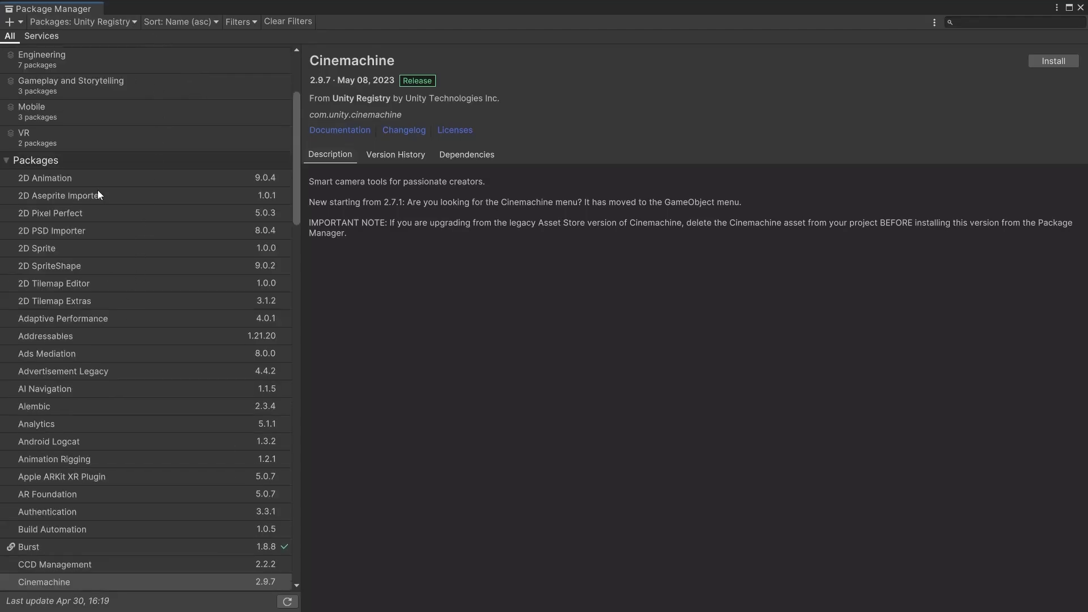
left_click(127, 23)
left_click(57, 36)
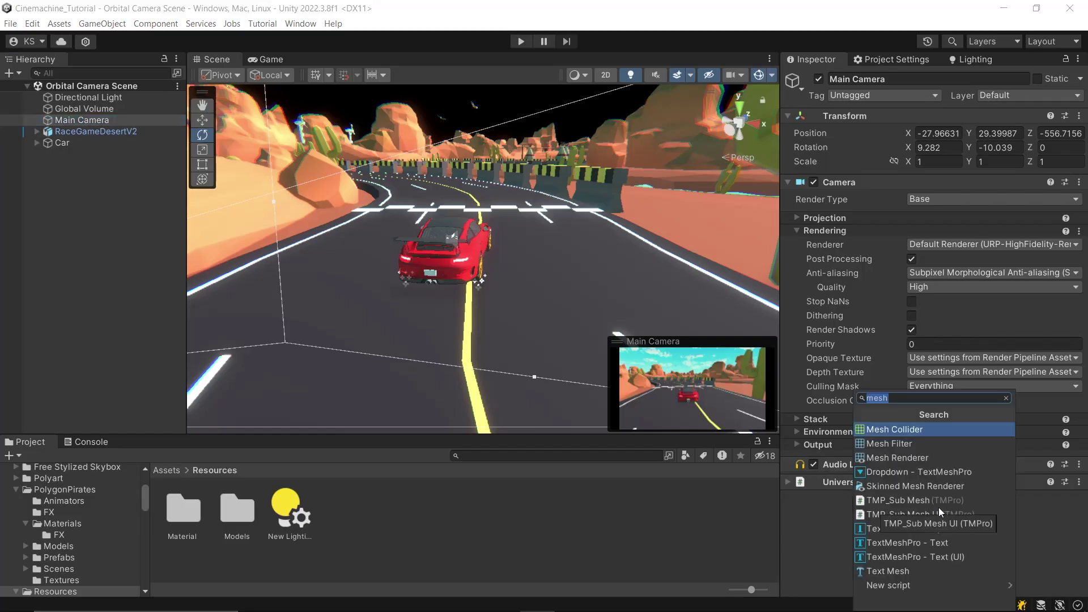
Add a CinemachineBrain component to the Main Camera
type("cinema")
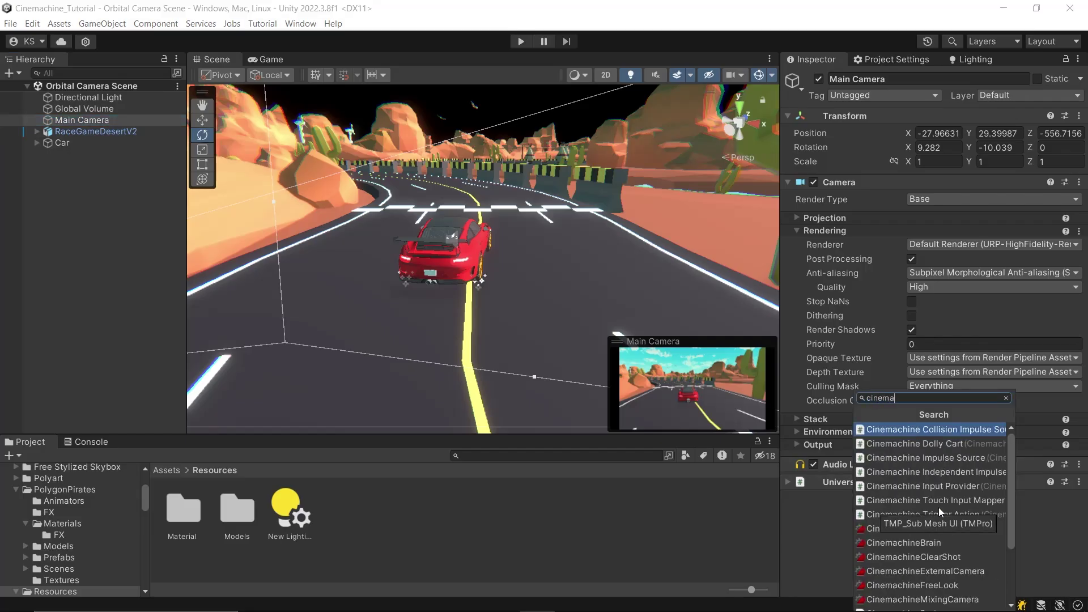
type("chine brain")
key("Return")
left_click(797, 230)
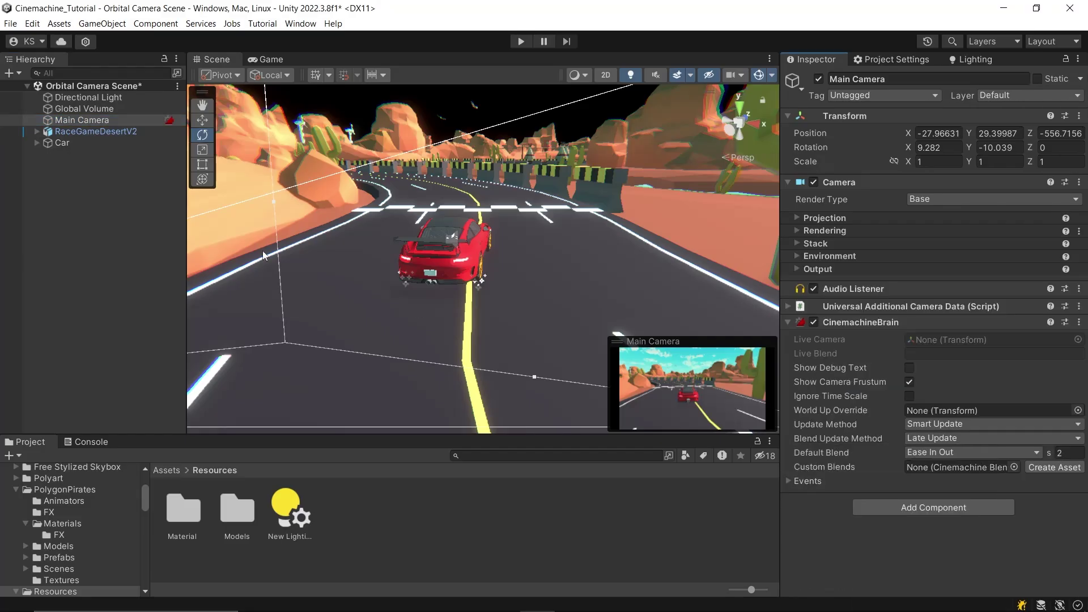
right_click(88, 180)
Create a Virtual Camera with the Car as both Follow and Look At target, then choose its Body type
mouse_move(131, 502)
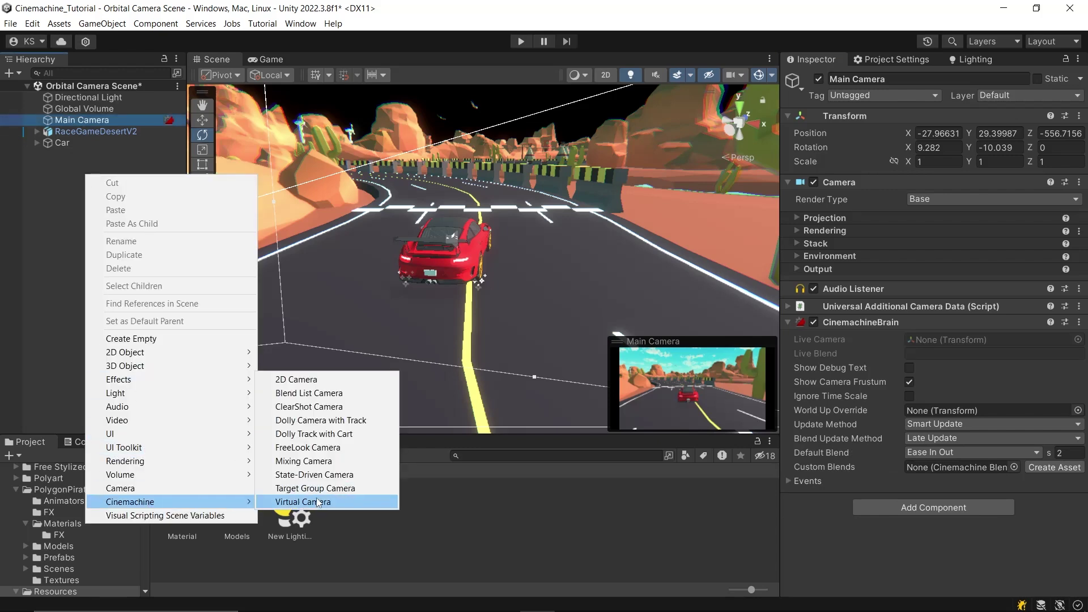
left_click(317, 500)
key("Return")
left_click_drag(50, 147, 932, 261)
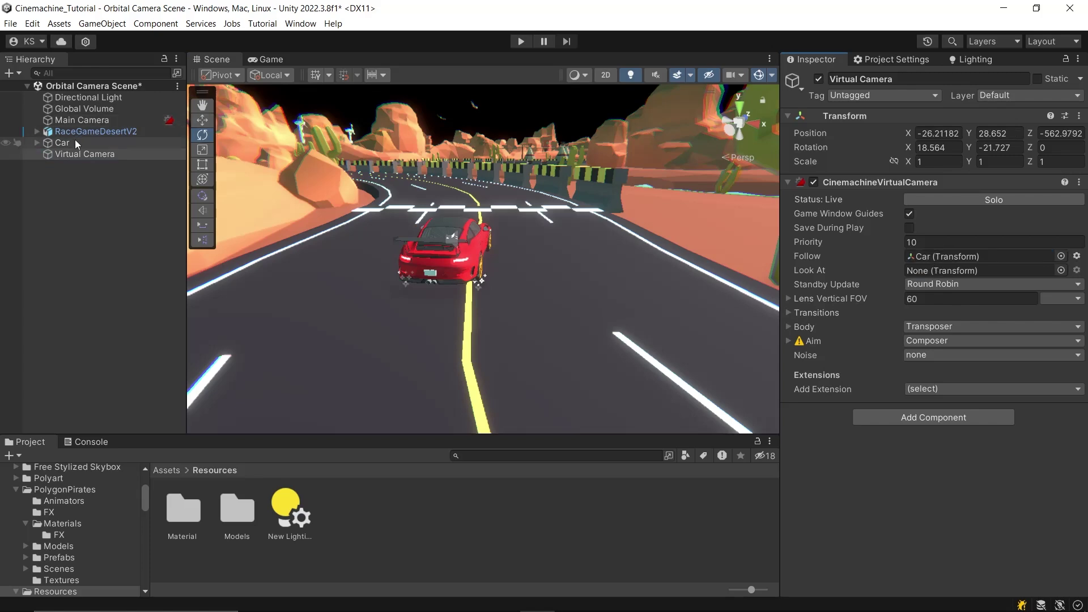
left_click_drag(64, 143, 920, 270)
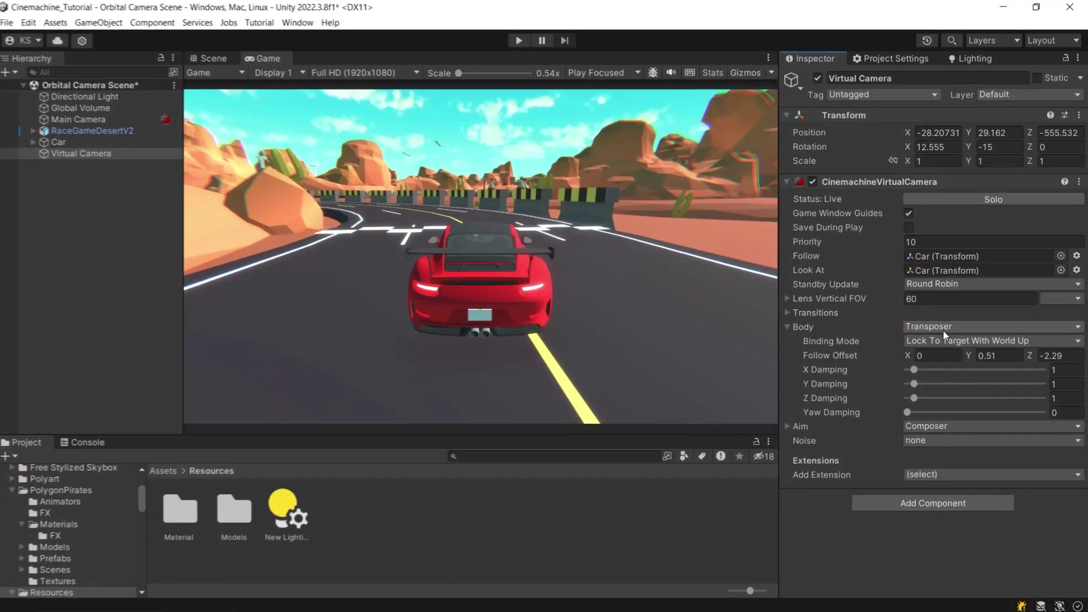
left_click(943, 331)
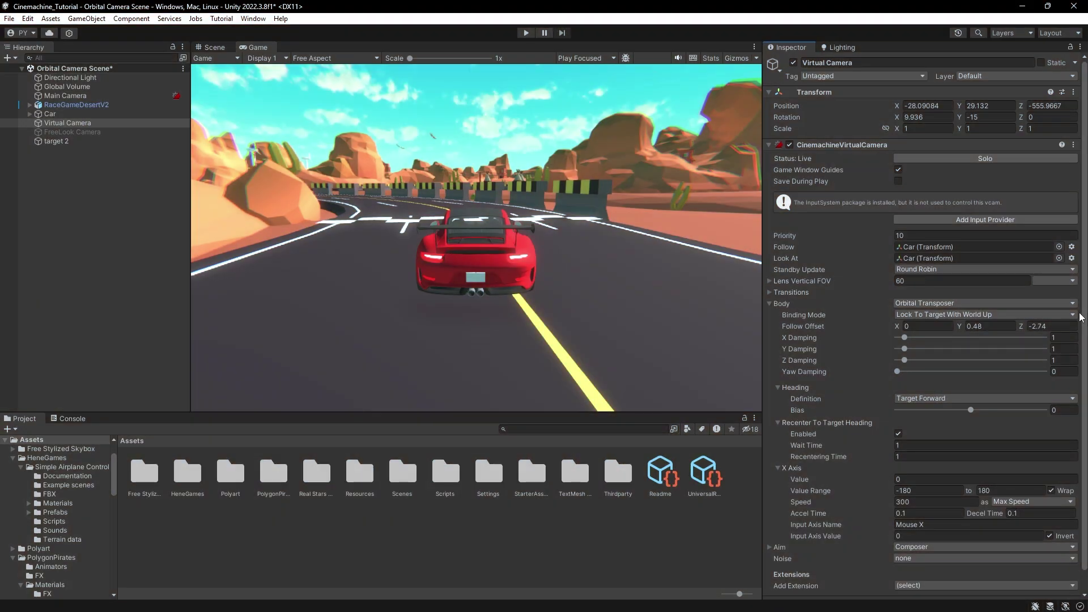
Keep the Lock To Target With World Up binding and raise Follow Offset Y slightly
left_click(1070, 315)
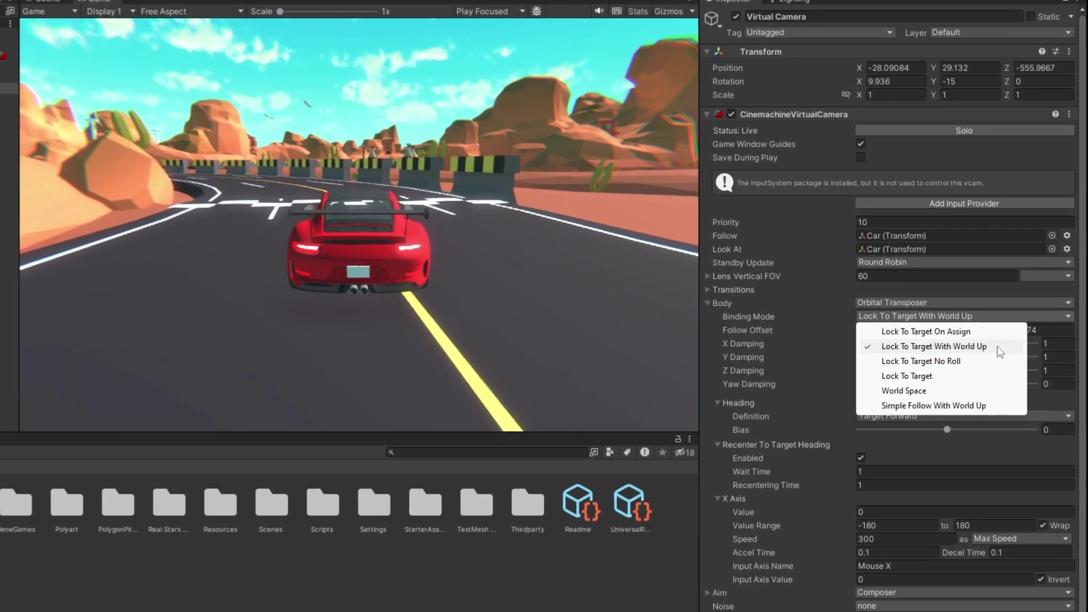
left_click(999, 347)
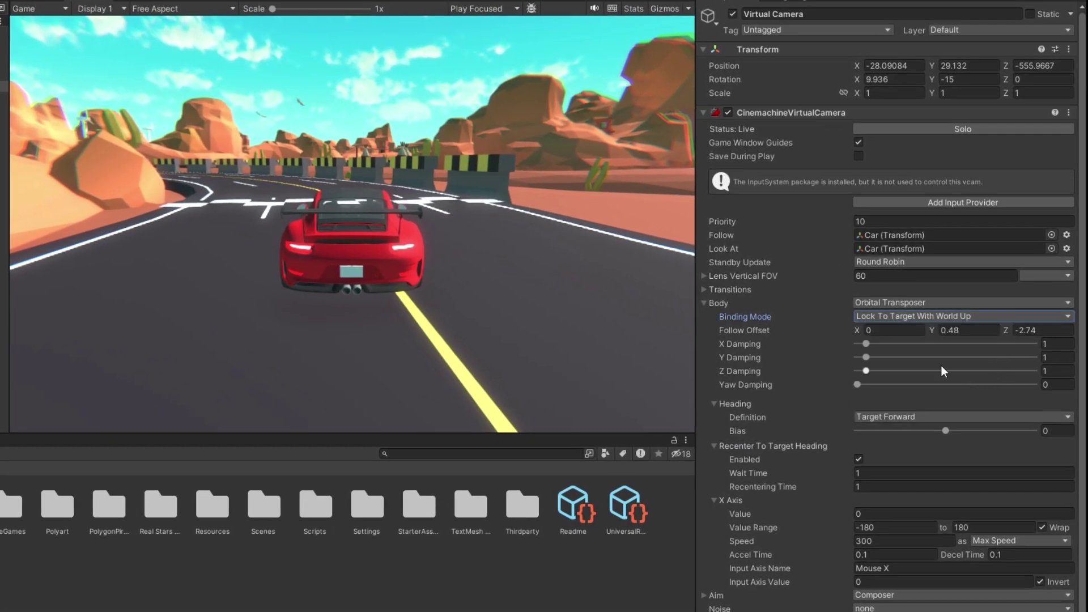
left_click_drag(933, 330, 1008, 331)
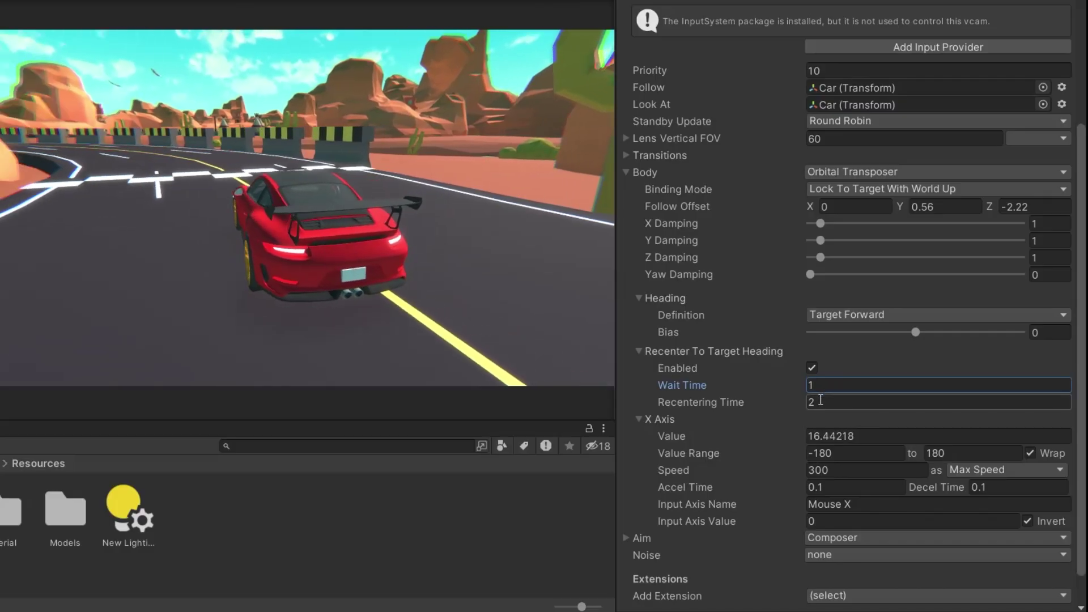
Try a Recentering Time of 0.5, revert it to 2, and collapse X Axis
left_click(819, 402)
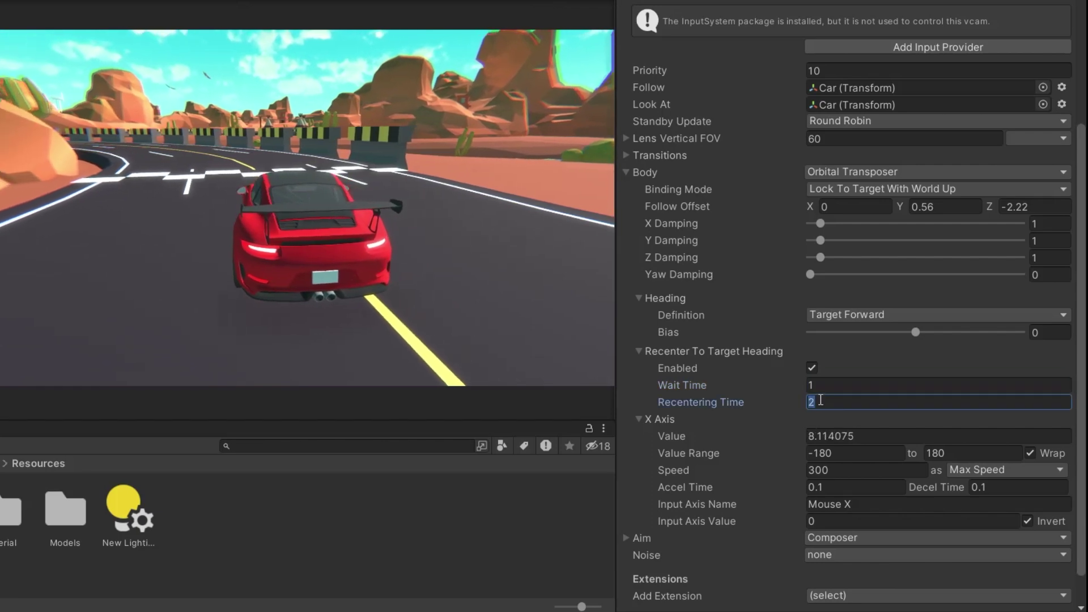
type("0.5")
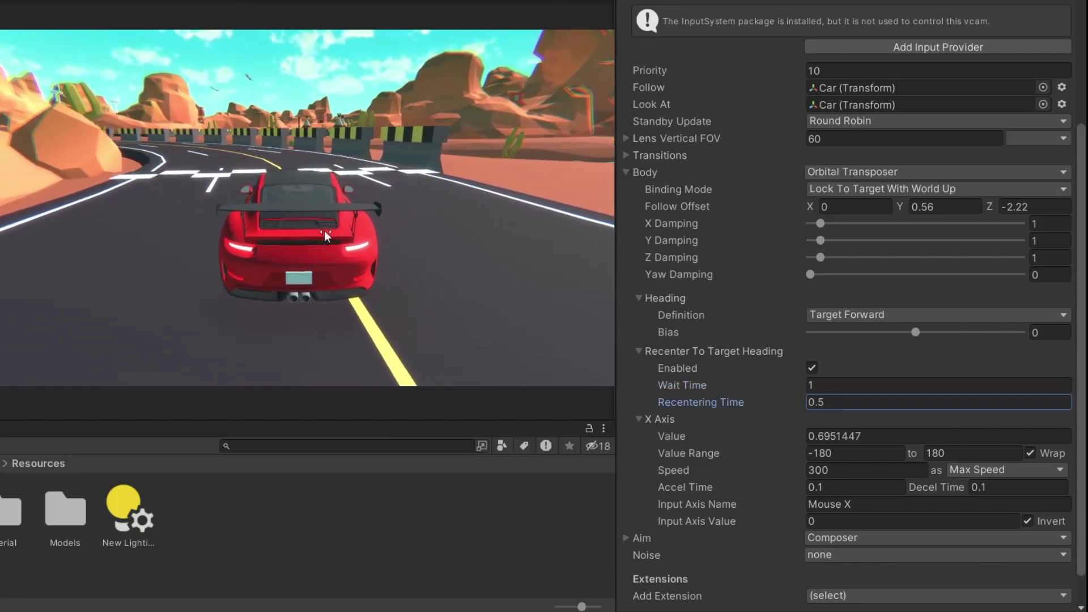
key("Escape")
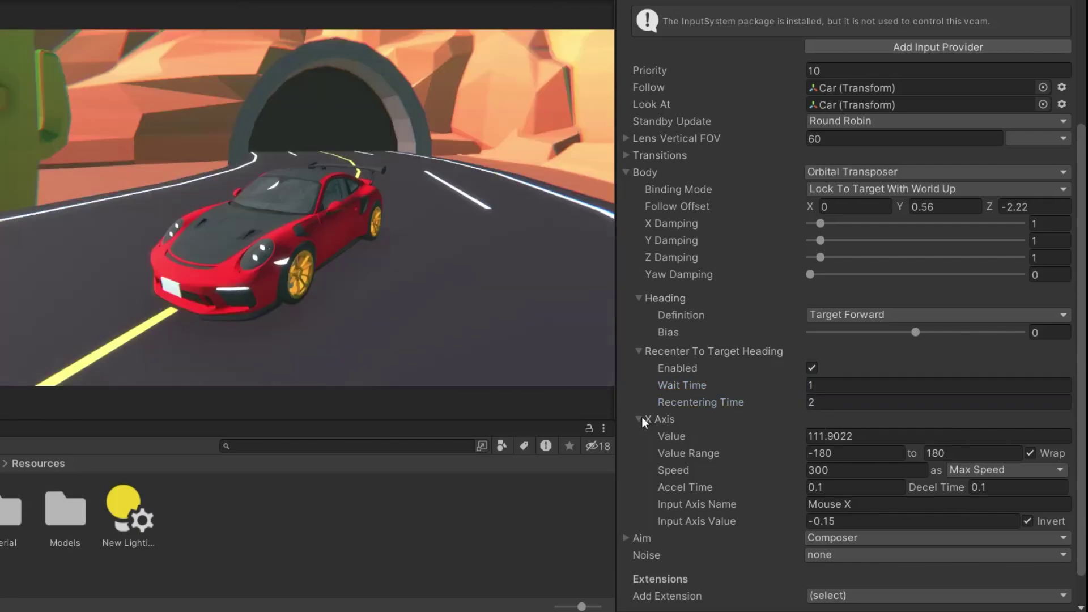
left_click(641, 419)
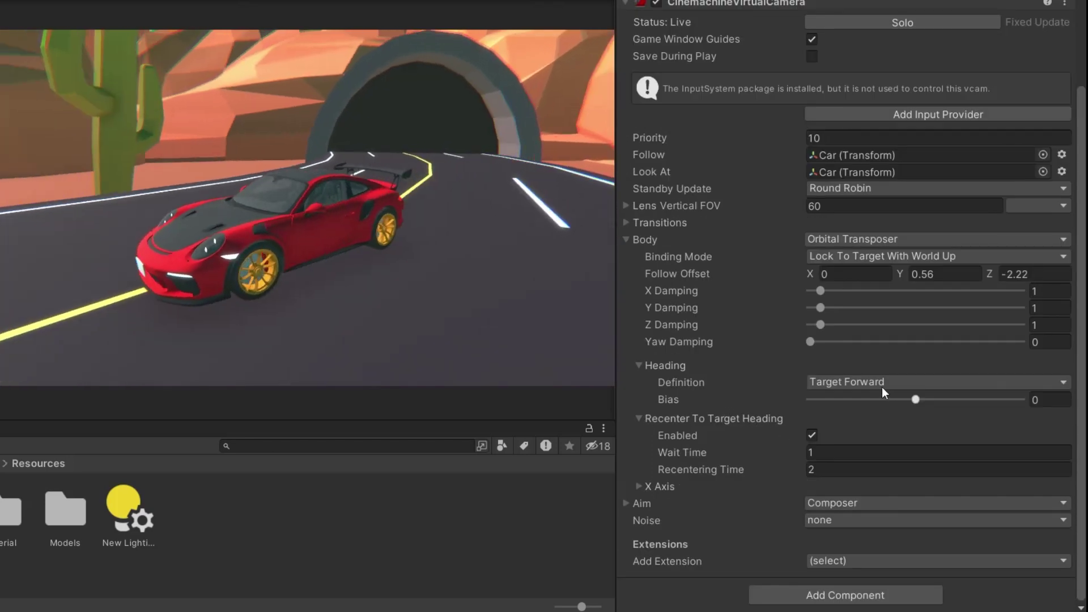
Test Position Delta and Velocity headings, raising Bias to 96 then undoing it to 0
left_click(881, 383)
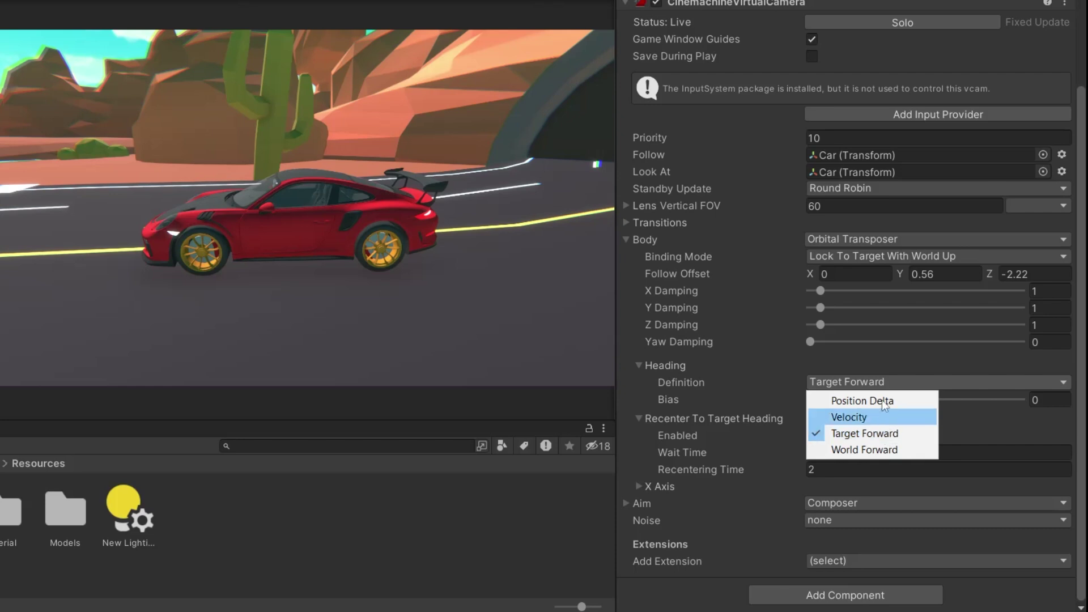
left_click(882, 401)
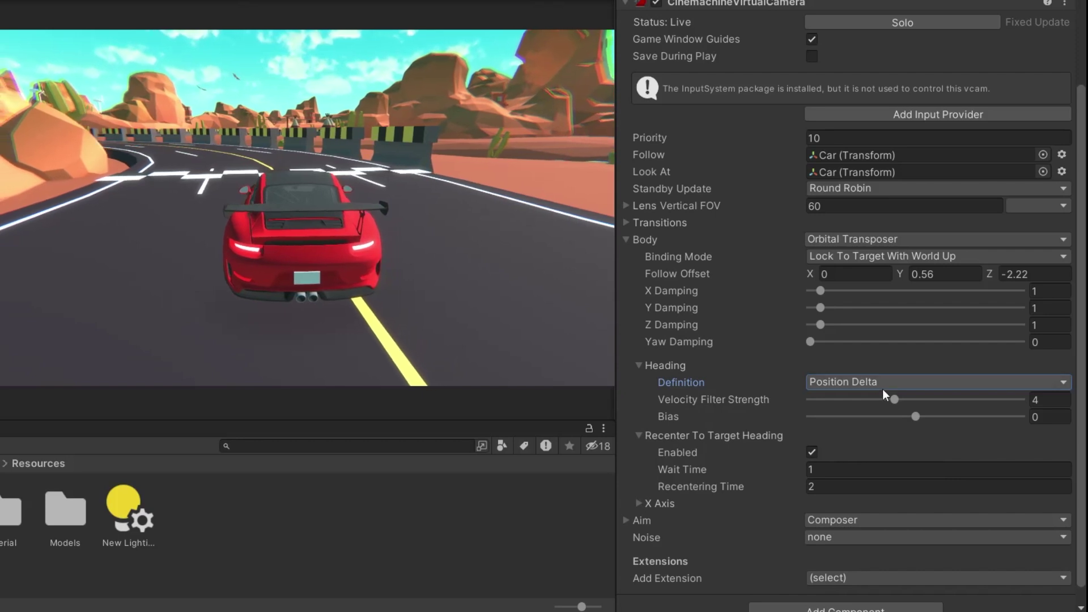
left_click(882, 387)
left_click(882, 415)
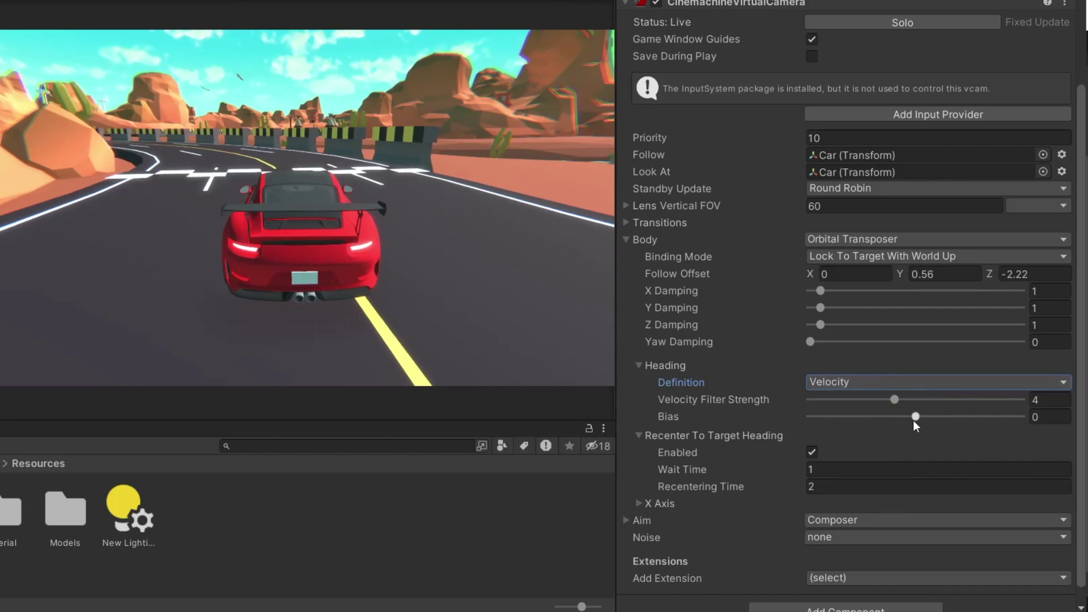
left_click_drag(916, 419, 973, 420)
left_click(155, 294)
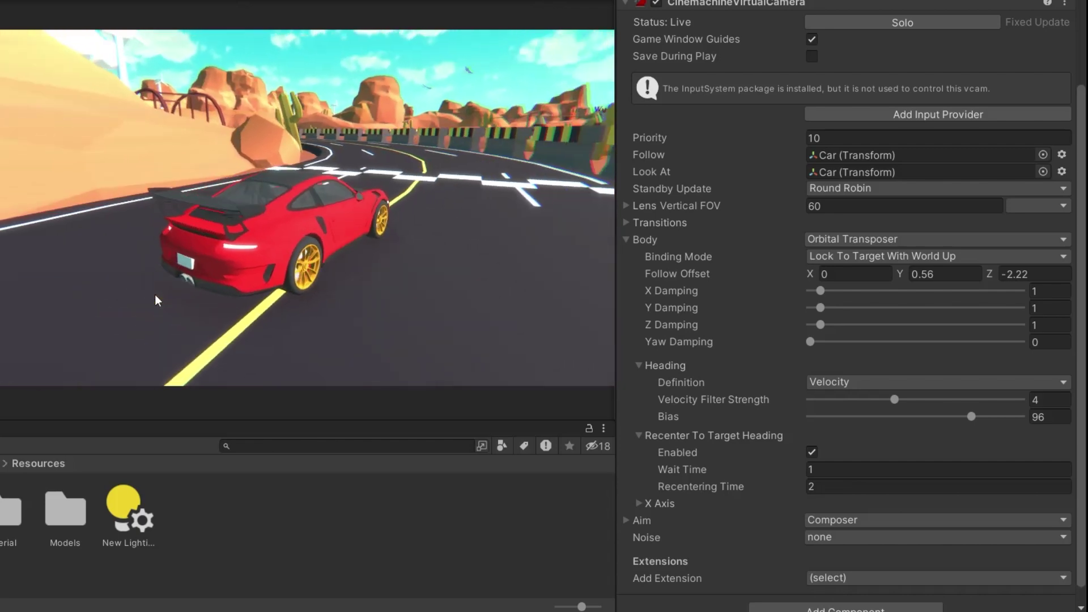
key("ctrl+z")
Switch the heading definition to Target Forward, then to World Forward
left_click(879, 382)
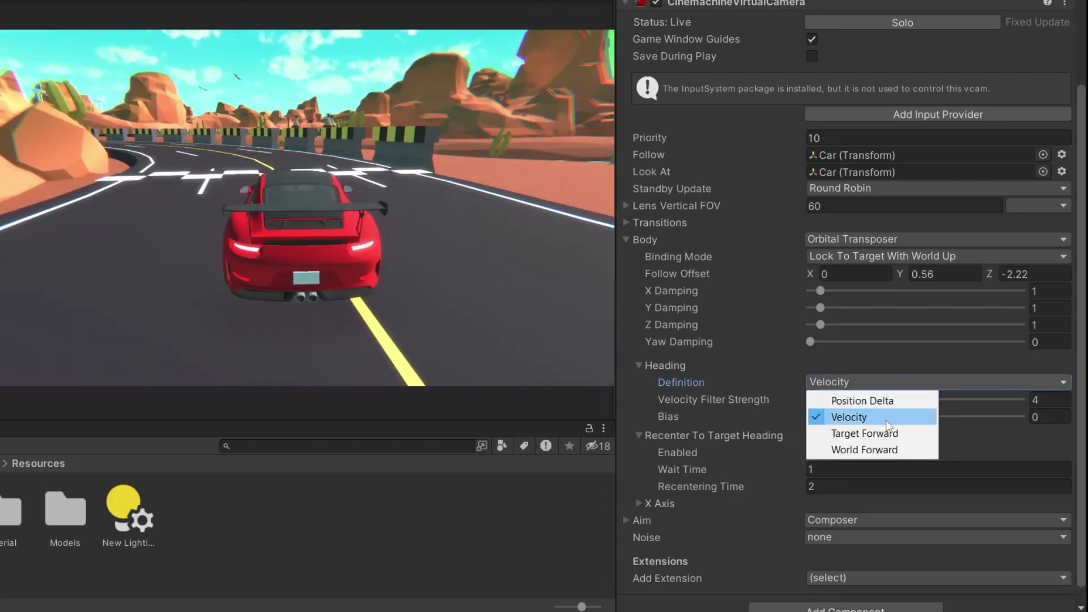
left_click(891, 434)
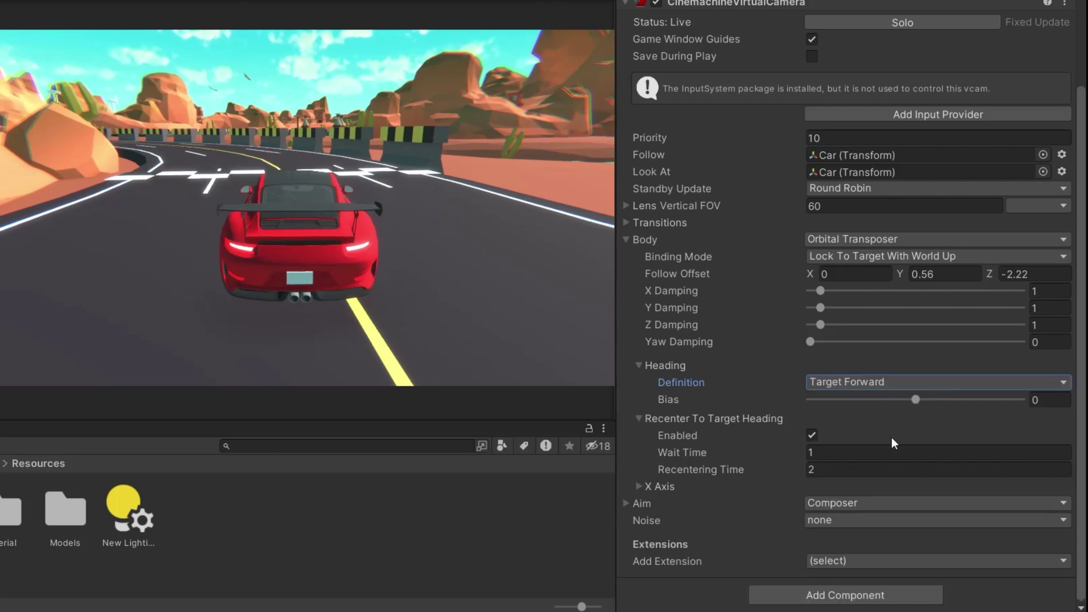
left_click(814, 382)
left_click(847, 451)
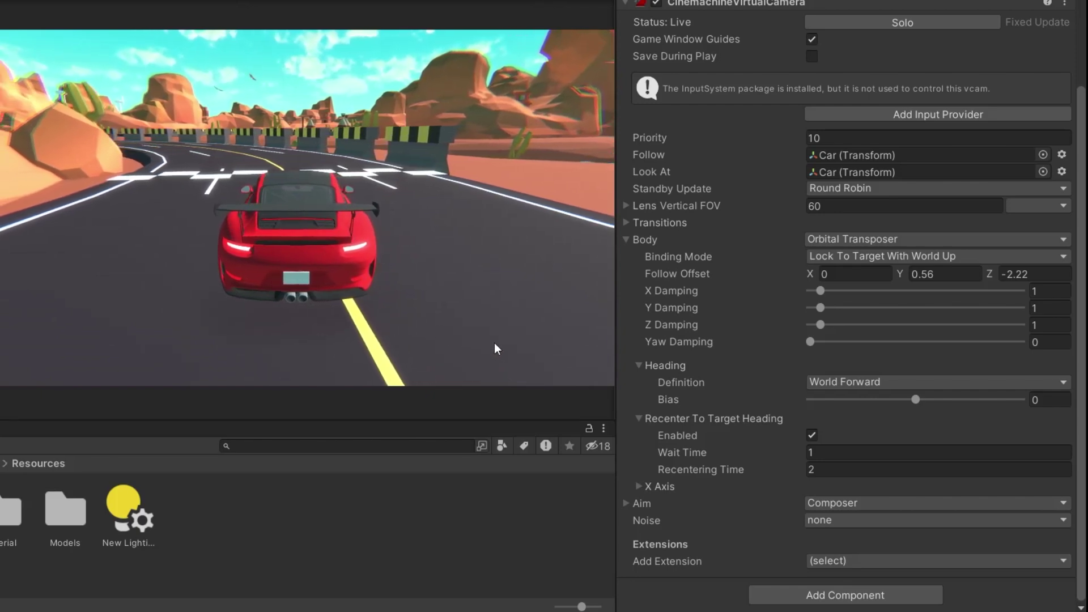
left_click(861, 384)
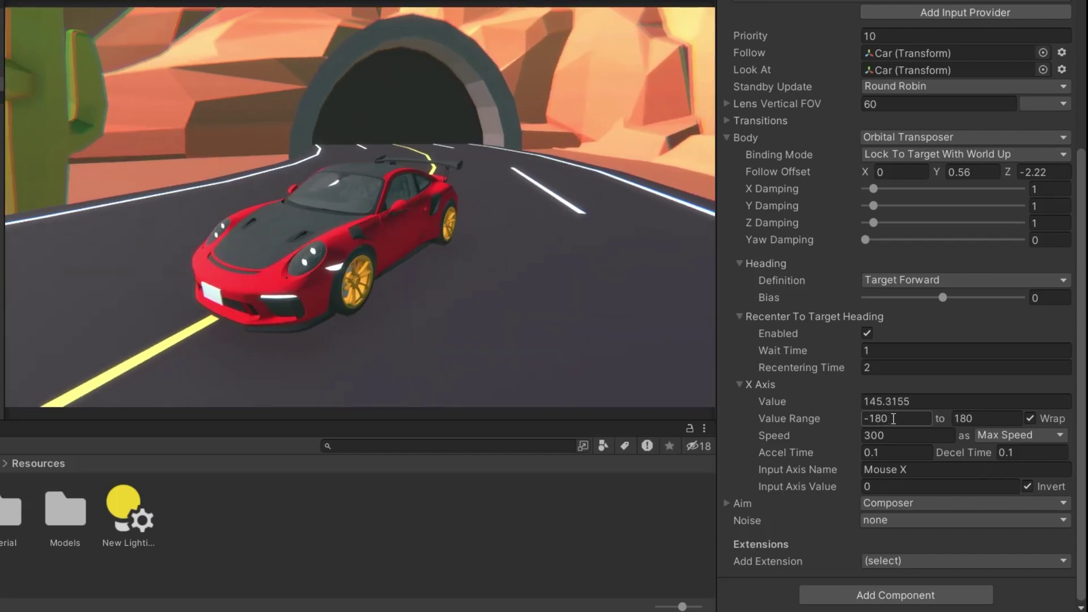
Limit the X Axis value range to -90 through 90
type("-90")
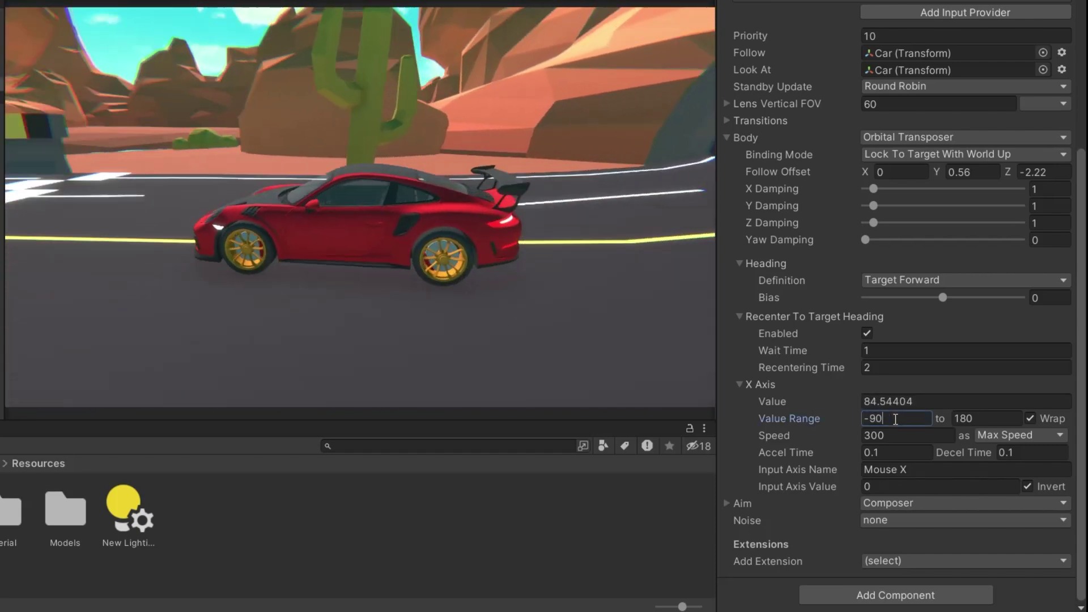
left_click(965, 419)
type("90")
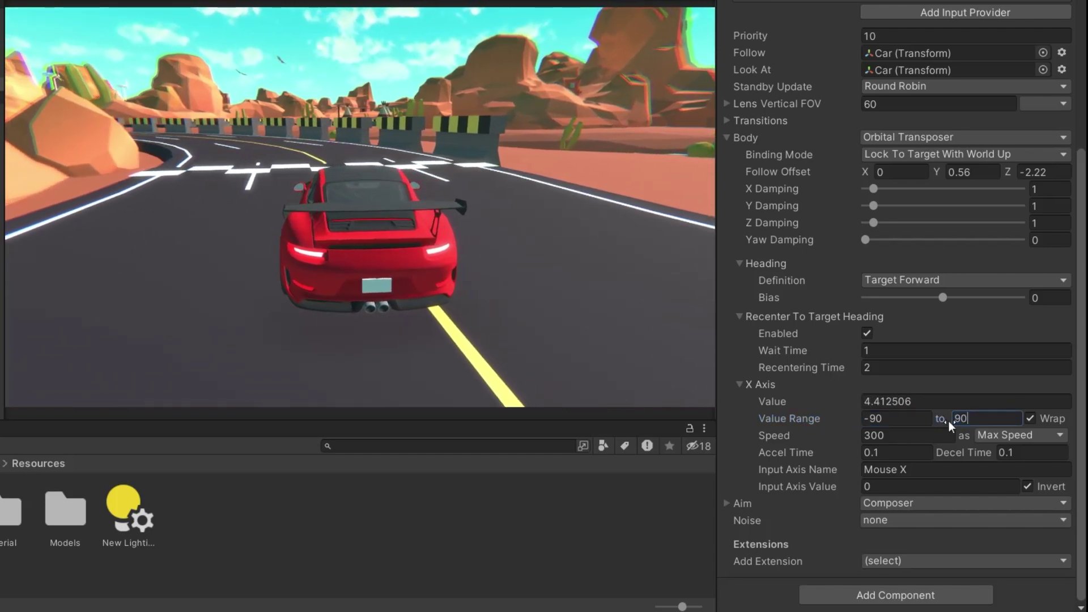
key("Return")
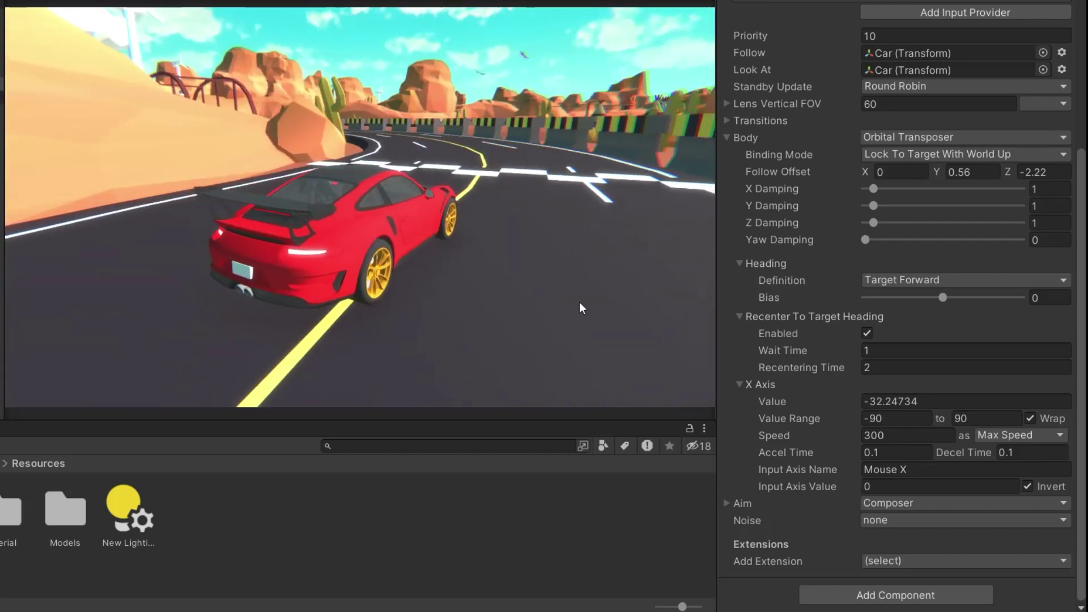
Set the X Axis speed to 1, applied as Input Value Gain
left_click(876, 434)
type("100")
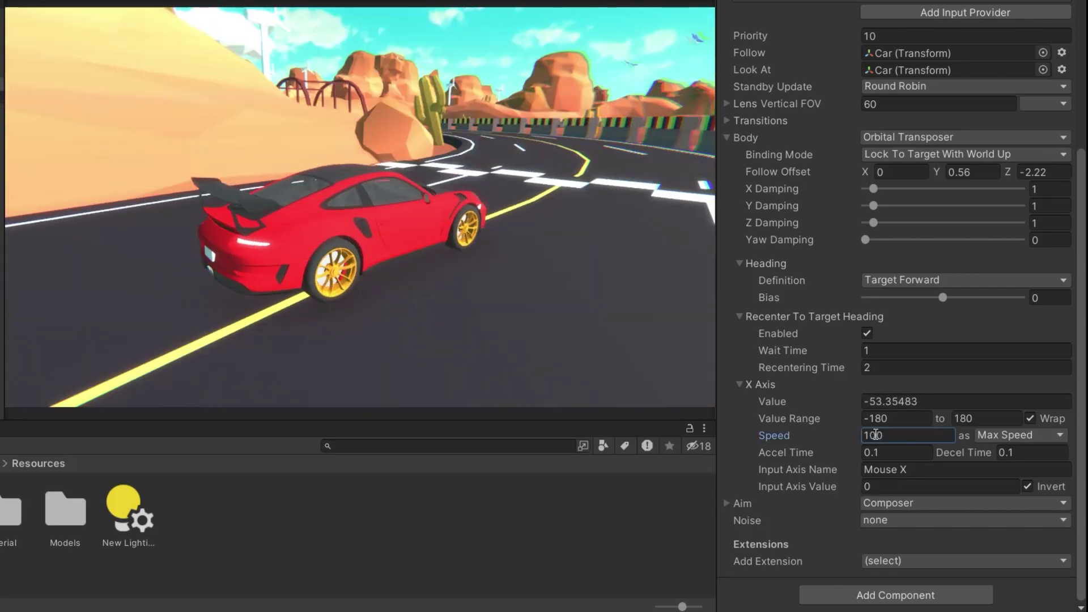
left_click(1061, 435)
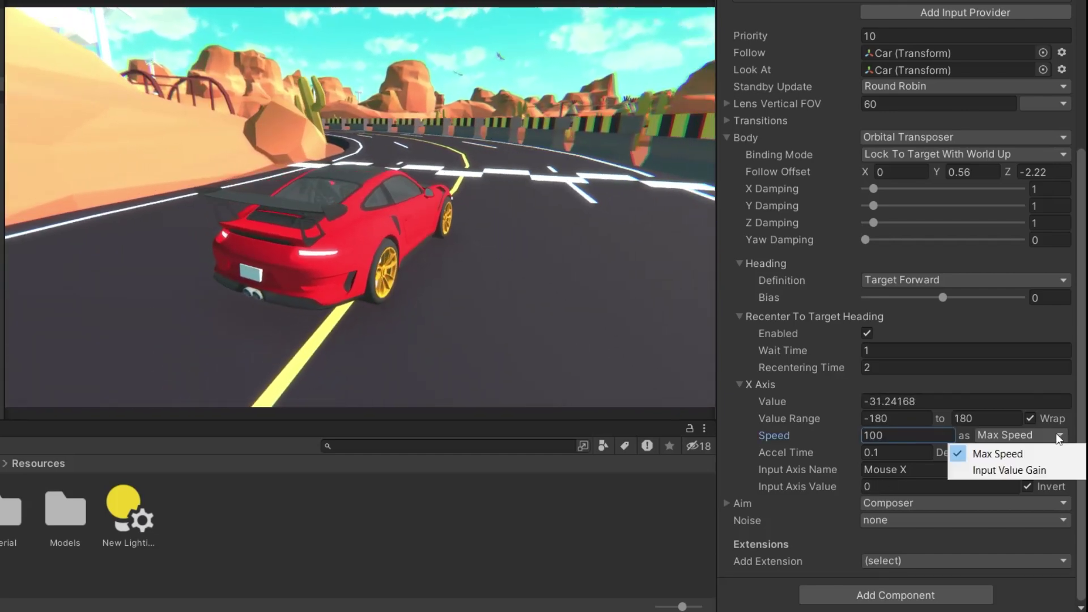
left_click(1014, 469)
left_click(865, 434)
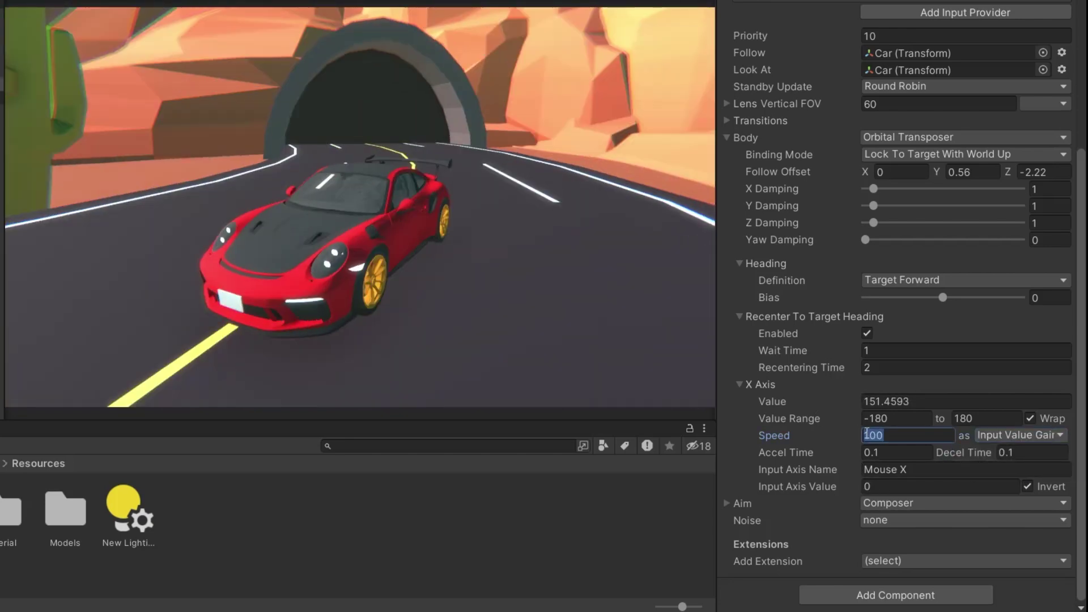
left_click(573, 306)
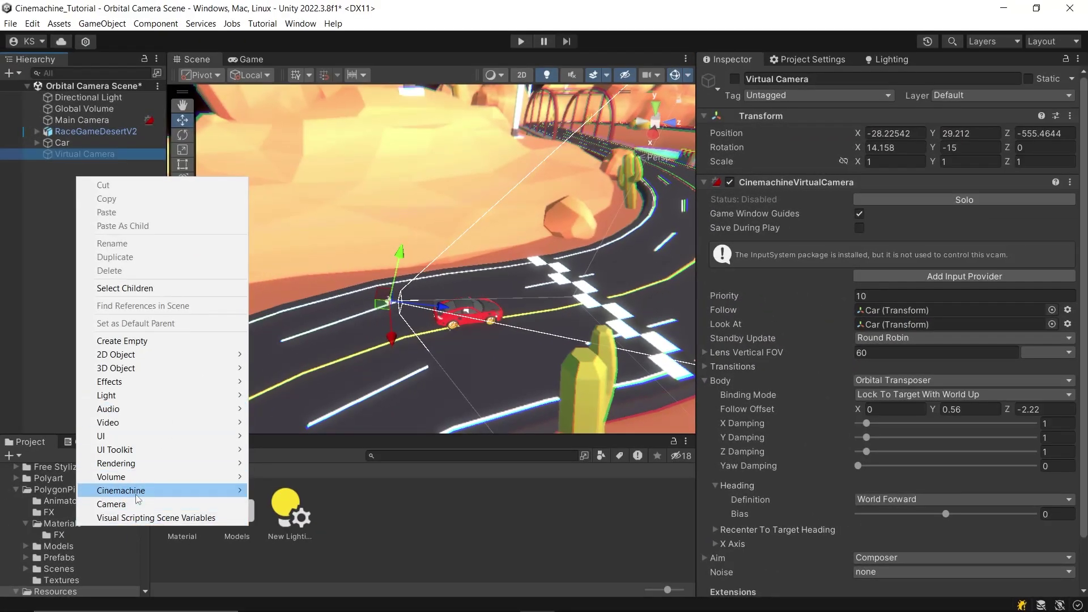
Create a FreeLook Camera from the Hierarchy's Cinemachine menu
mouse_move(136, 491)
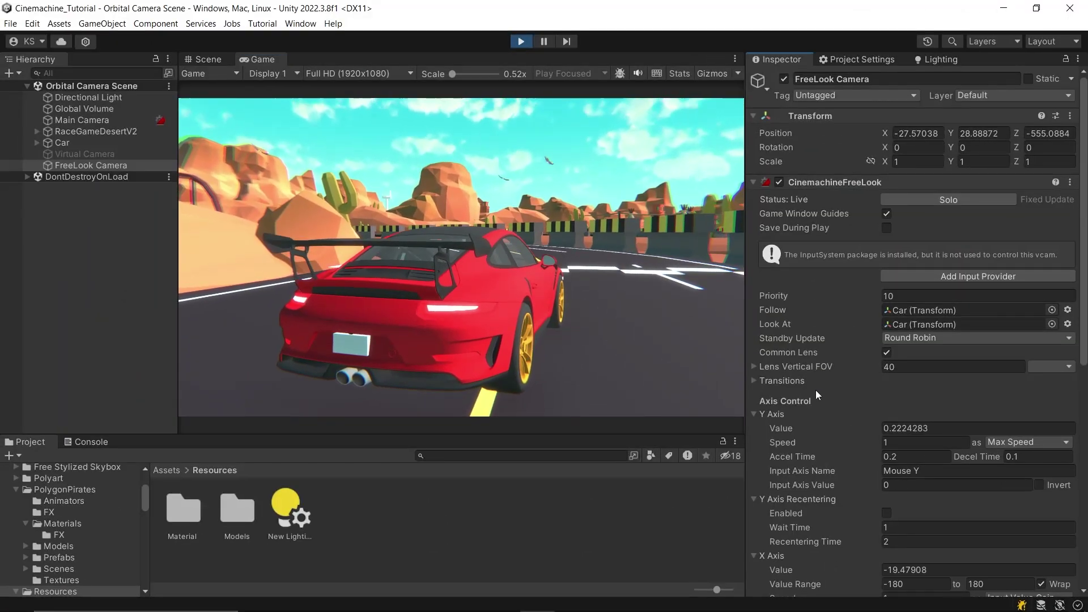
Enable Y Axis recentering, set Heading to Position Delta, and enable Recenter To Target Heading
scroll(806, 414, "down", 2)
scroll(801, 397, "down", 2)
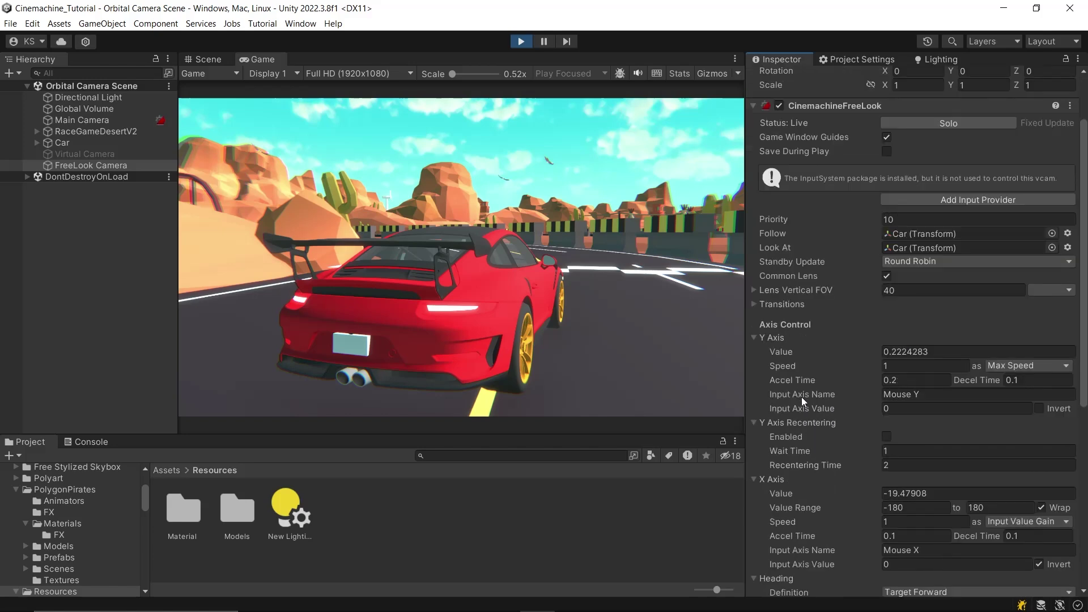
scroll(801, 397, "down", 2)
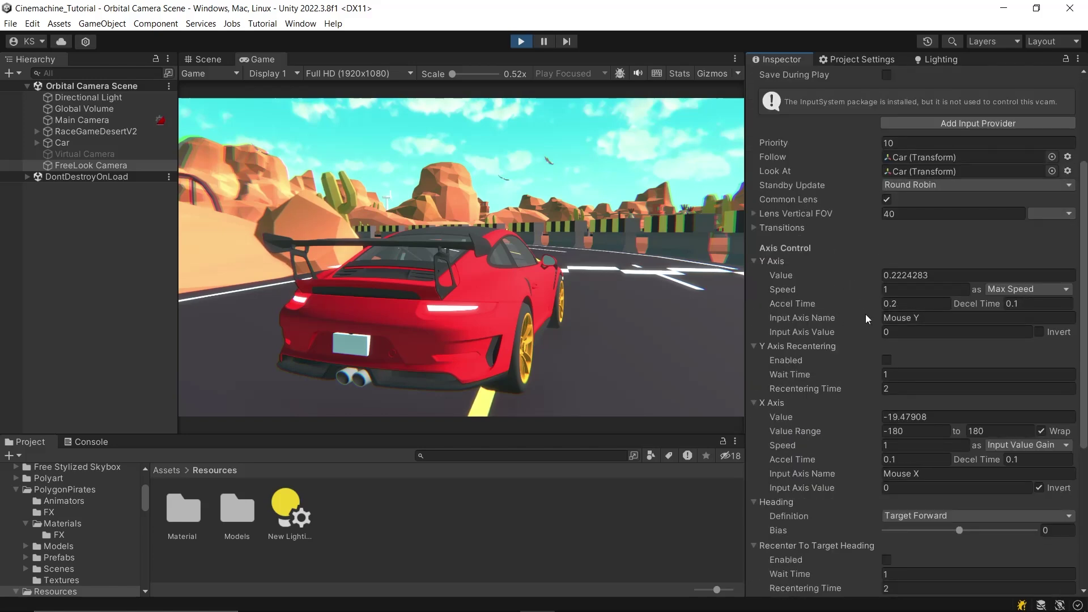
left_click(885, 360)
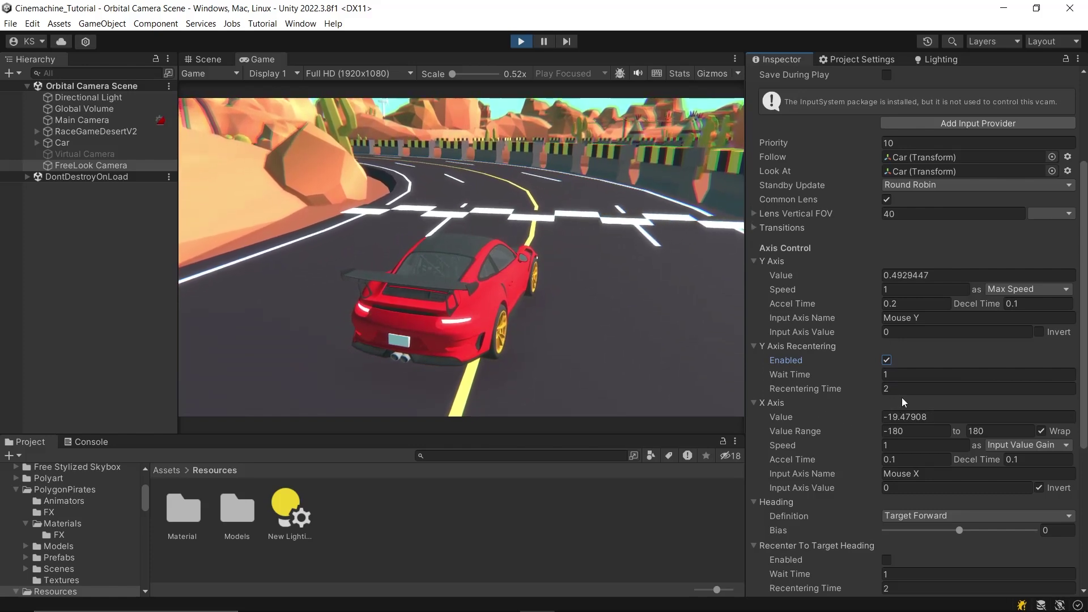
scroll(902, 396, "down", 3)
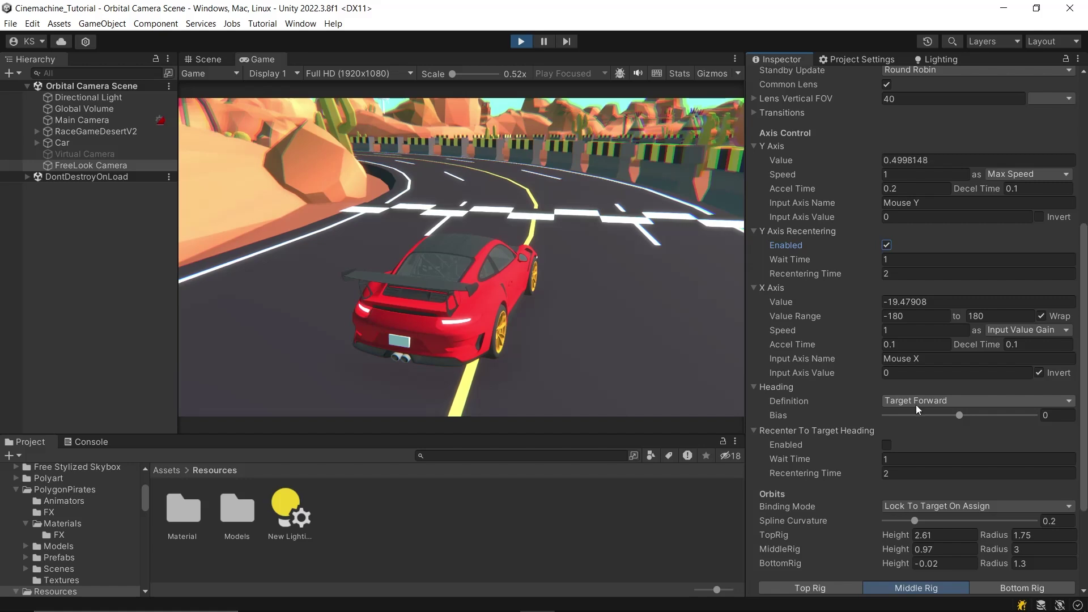
left_click(916, 403)
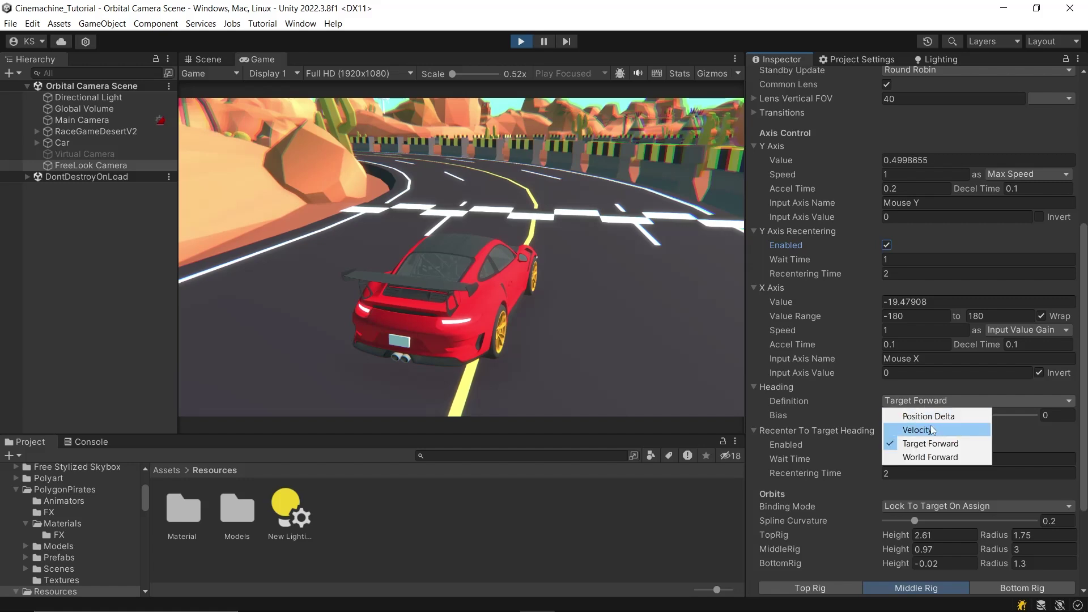
left_click(932, 416)
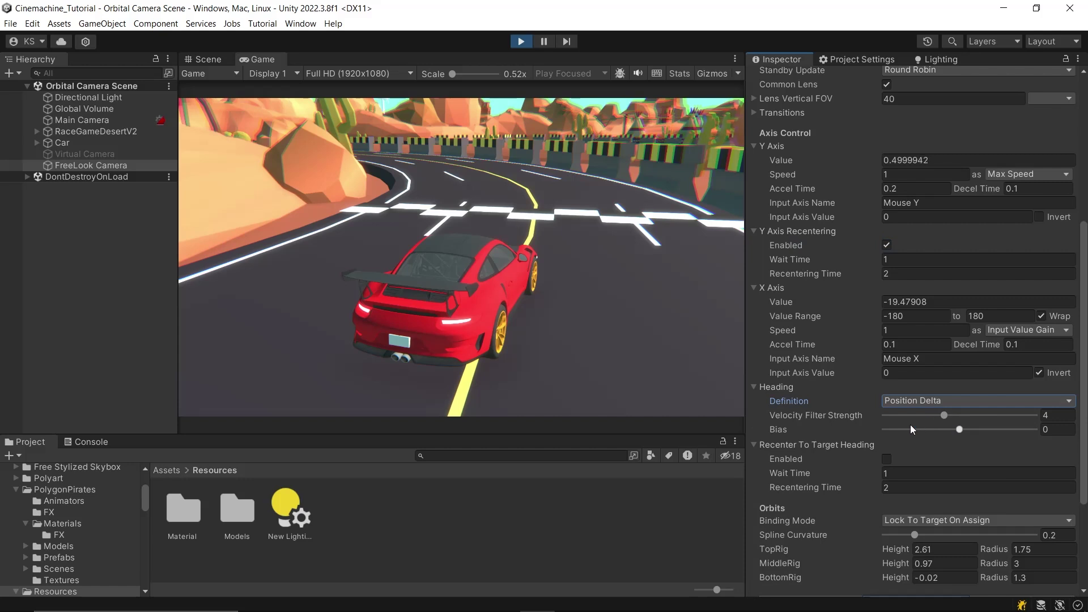
left_click(885, 458)
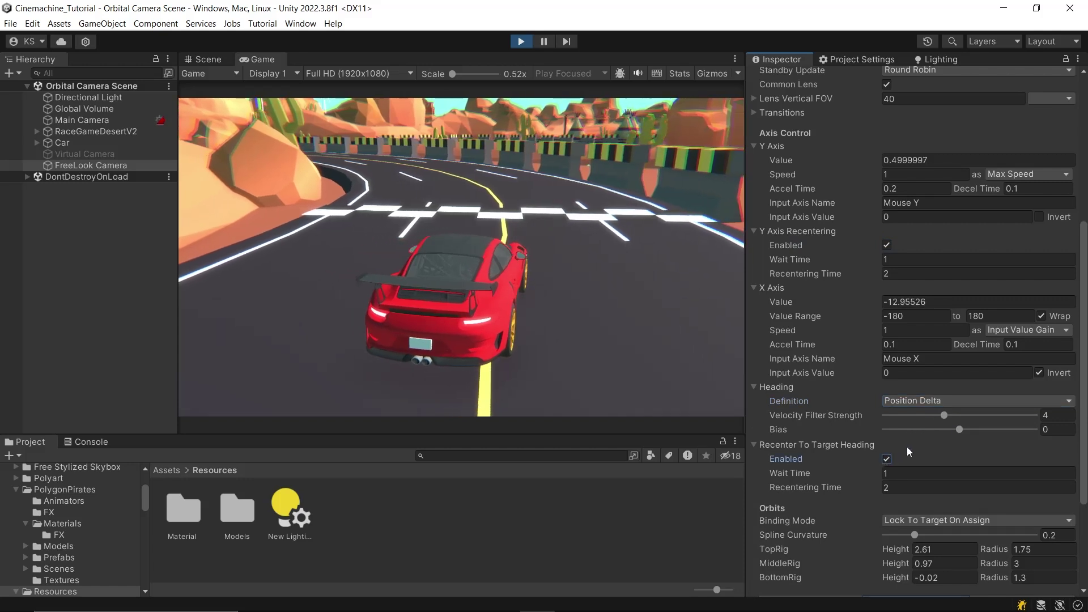
scroll(827, 408, "down", 3)
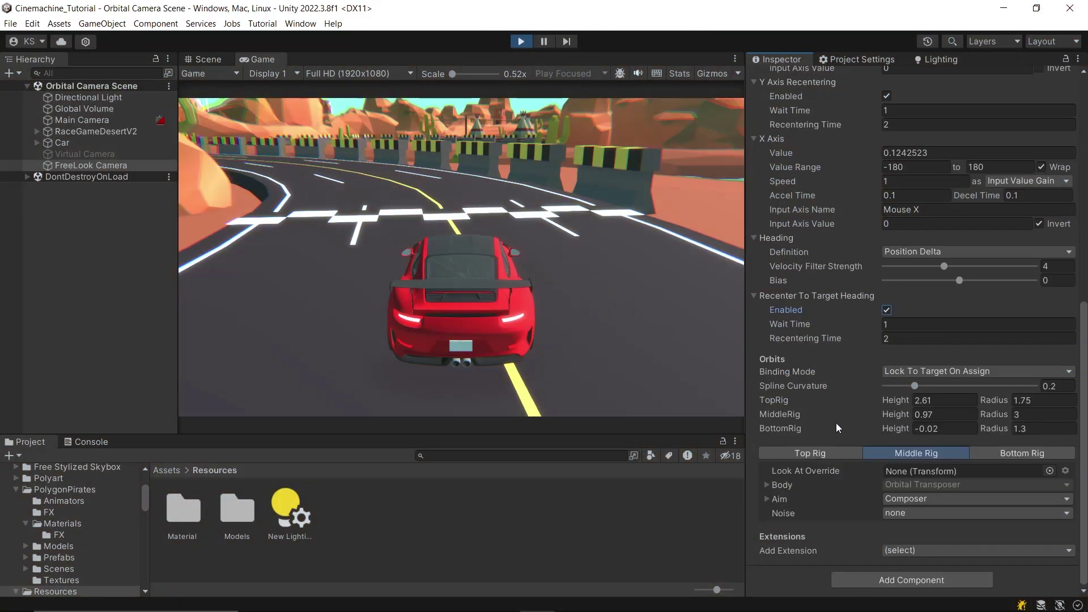
Leave binding mode unchanged, set Spline Curvature to 0.41 and Top Rig radius to 1.63
left_click(923, 374)
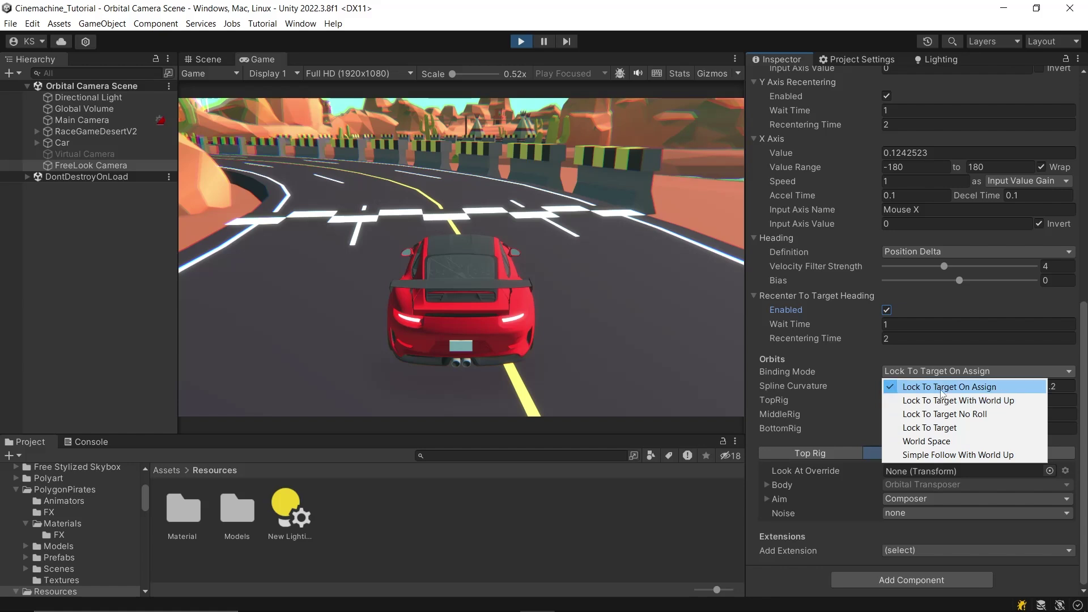
left_click(942, 390)
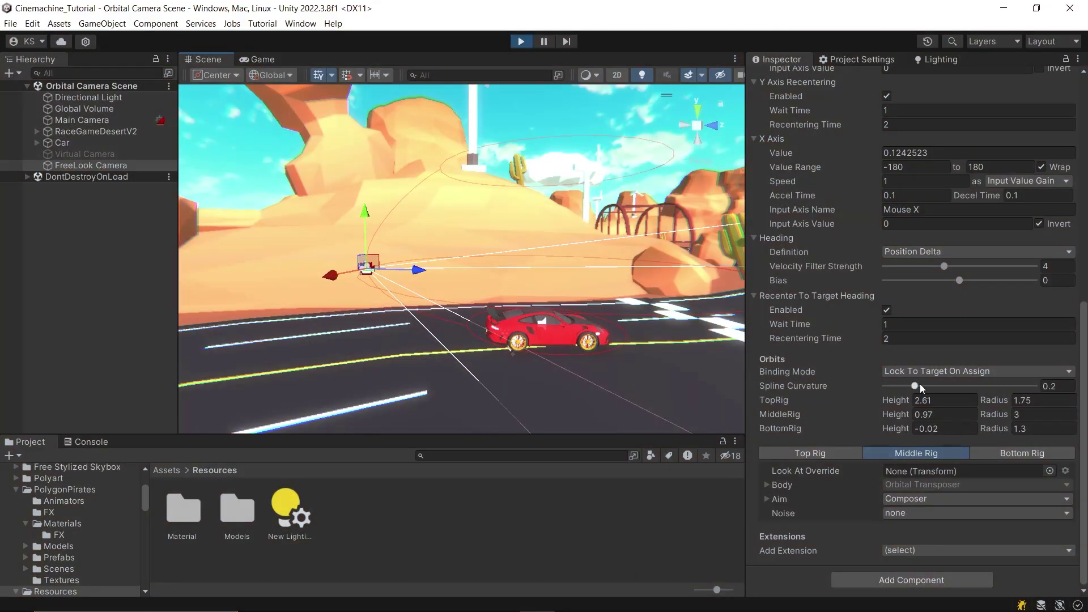
left_click_drag(920, 383, 1033, 385)
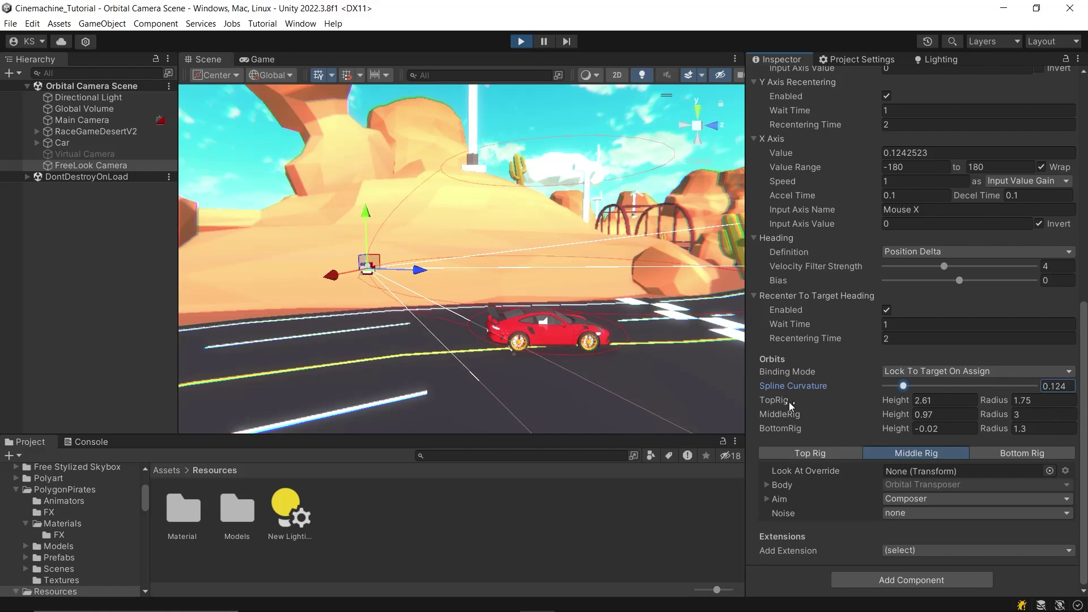
left_click_drag(913, 383, 796, 379)
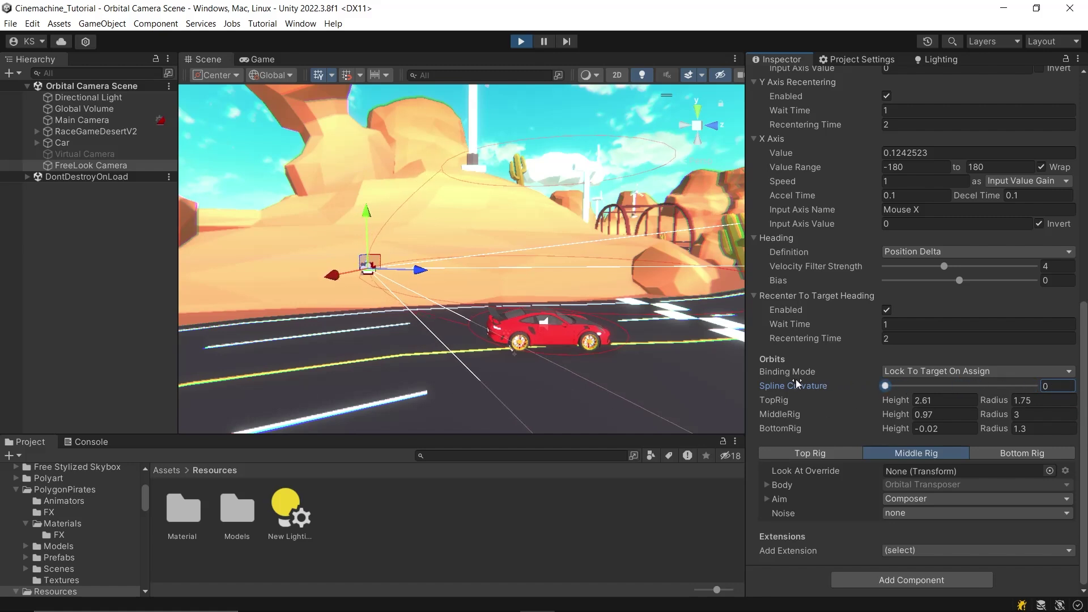
left_click_drag(875, 396, 901, 403)
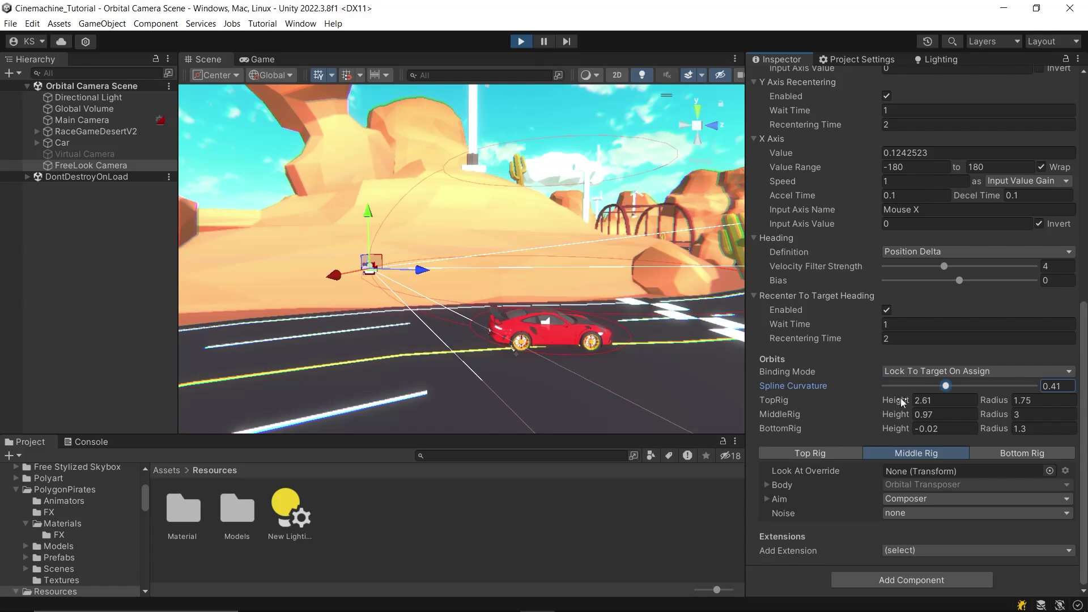
mouse_move(899, 398)
left_mouse_down()
mouse_move(936, 399)
mouse_move(882, 406)
mouse_move(912, 401)
left_mouse_up()
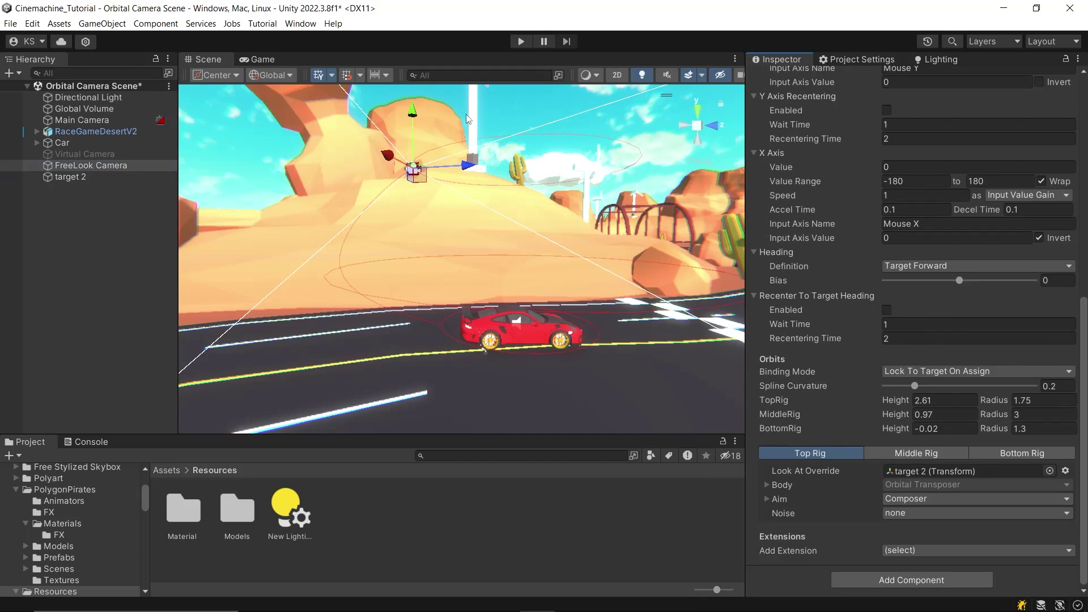
Show the Game view and expand the Middle Rig's Body damping settings
left_click(279, 59)
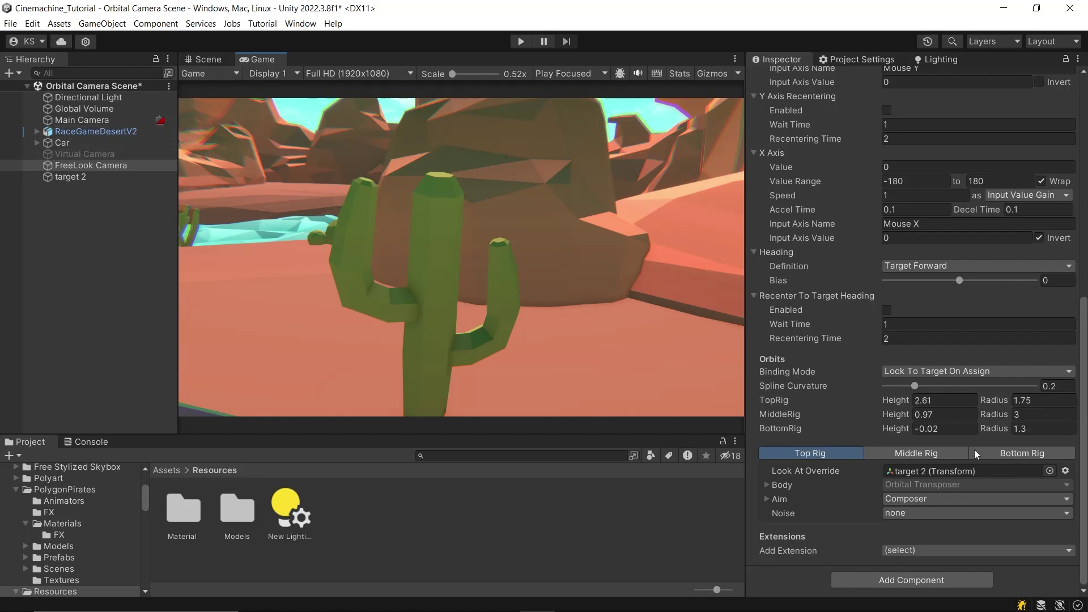
left_click(943, 453)
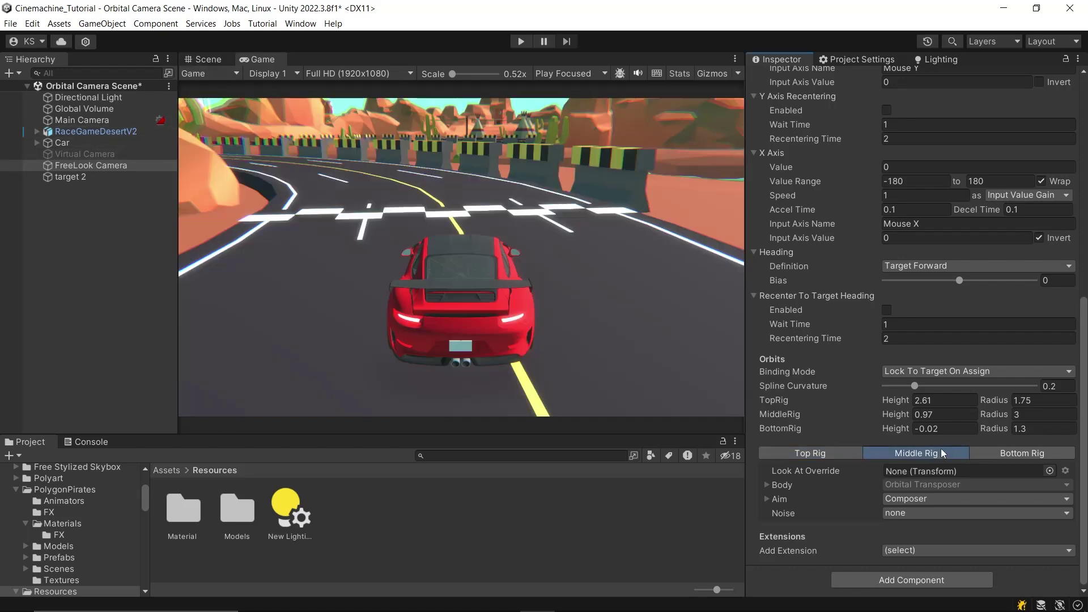
left_click(782, 486)
scroll(850, 482, "down", 2)
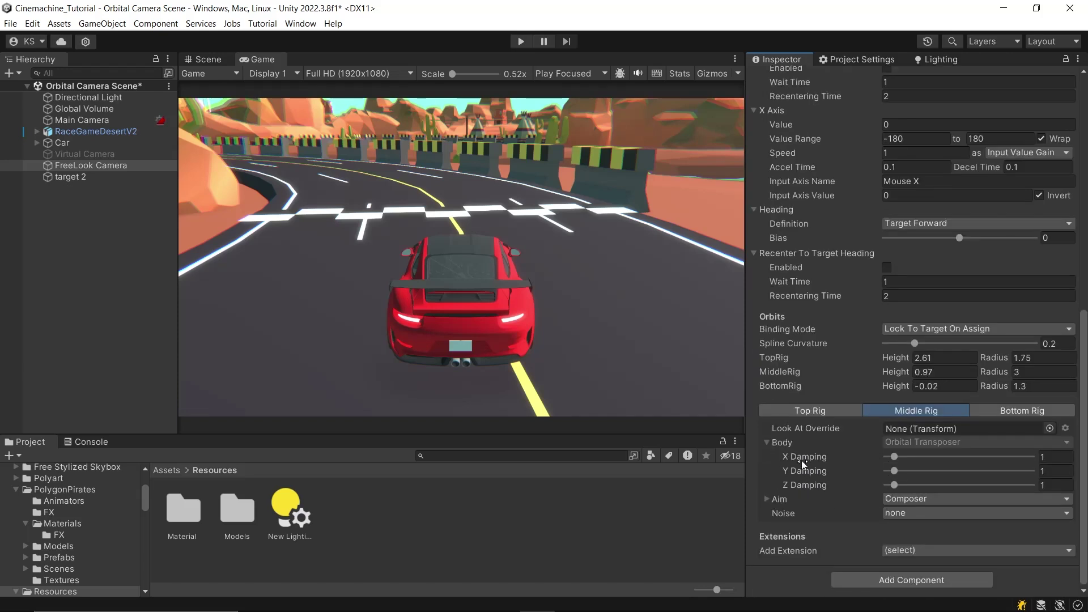
Expand the Middle Rig's Aim foldout to reveal Composer Screen X 0.5, Screen Y 0.55
left_click(774, 500)
scroll(816, 487, "down", 5)
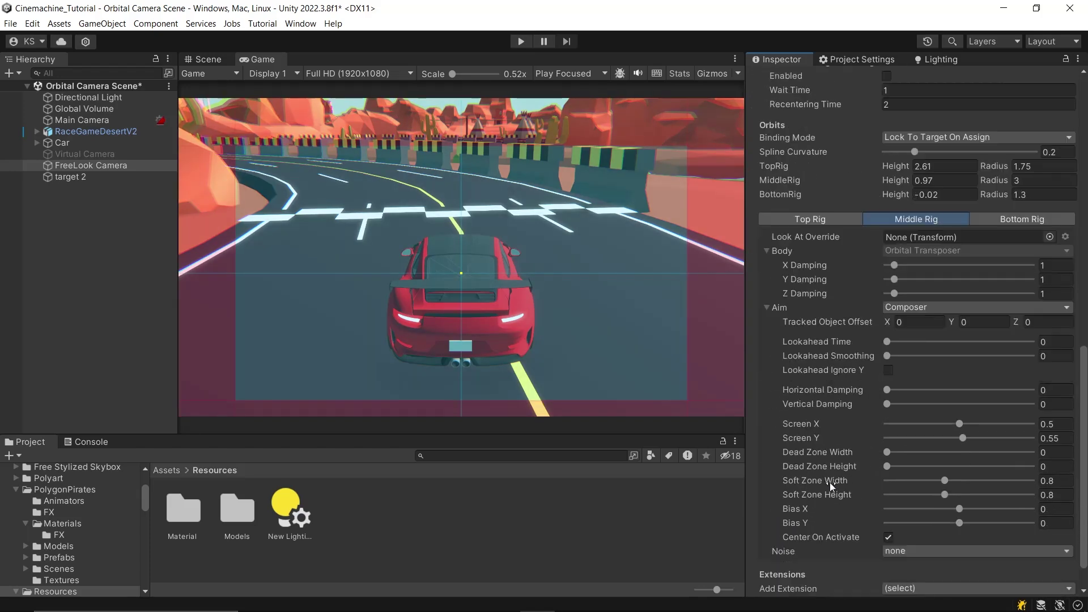
scroll(832, 482, "down", 1)
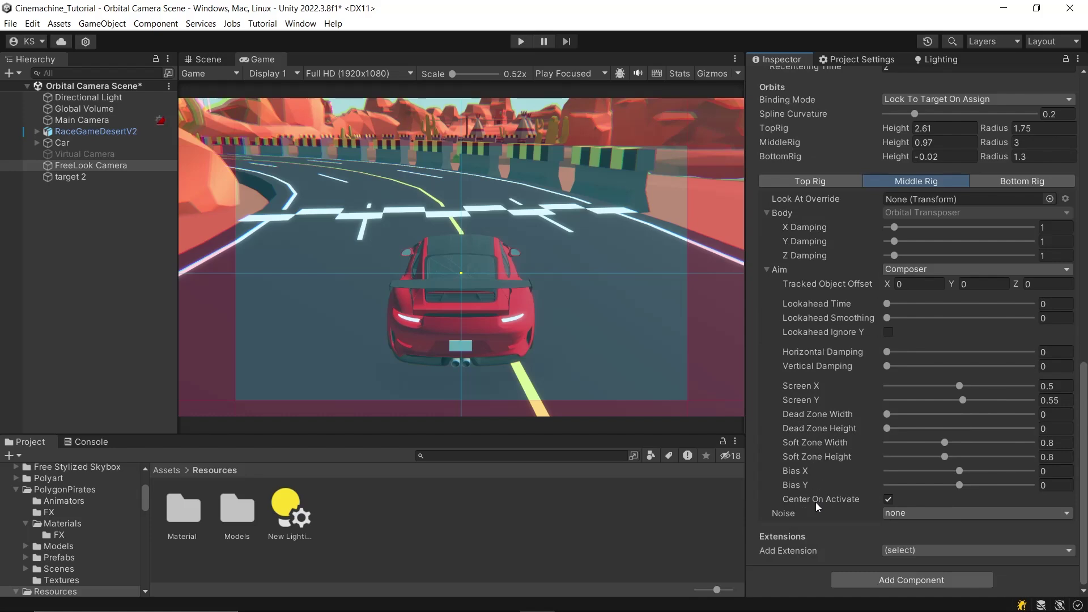
Enter play mode and give the middle rig Basic Multi Channel Perlin noise using Handheld_normal_mild
key("ctrl+p")
left_click(913, 512)
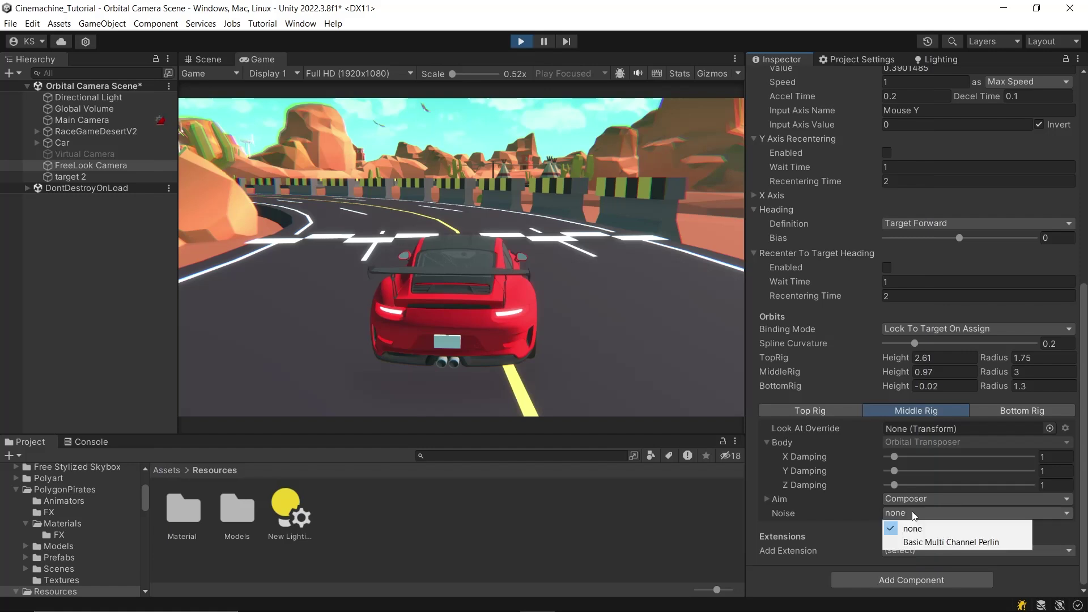
left_click(951, 542)
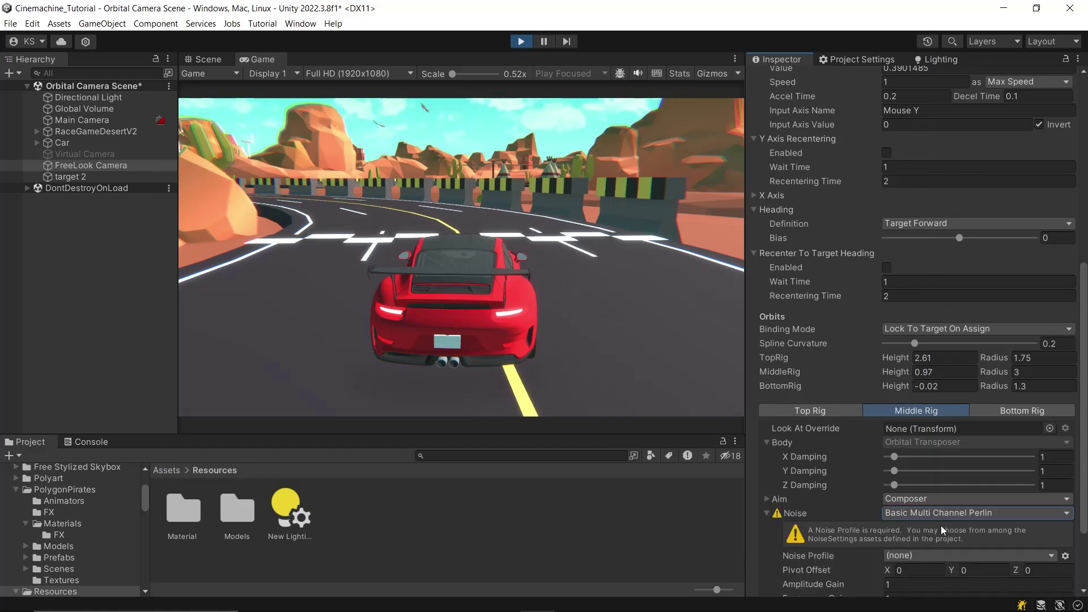
scroll(942, 510, "down", 3)
left_click(945, 455)
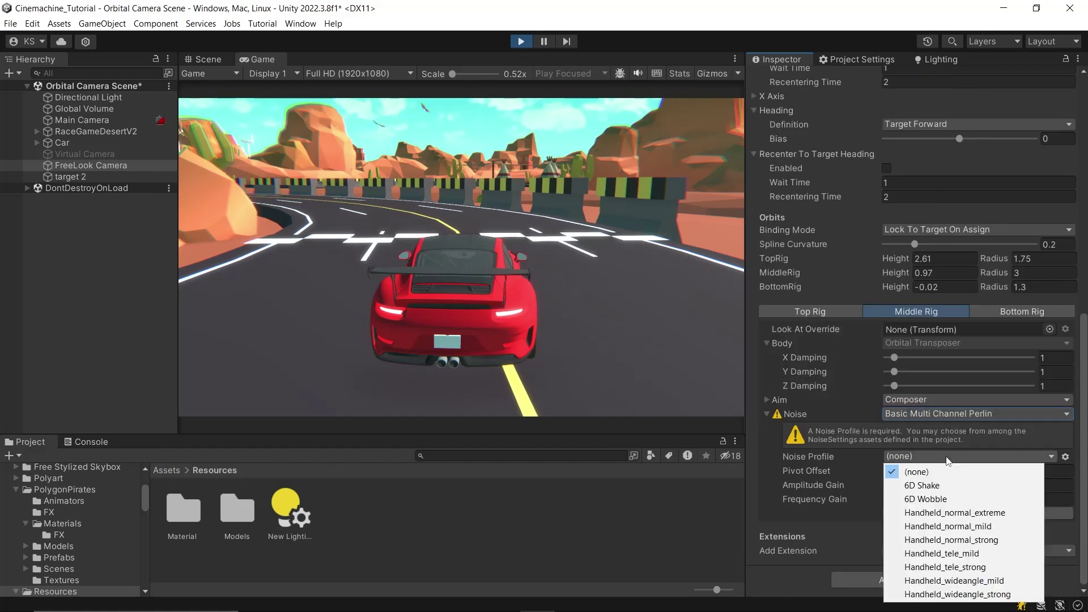
left_click(961, 526)
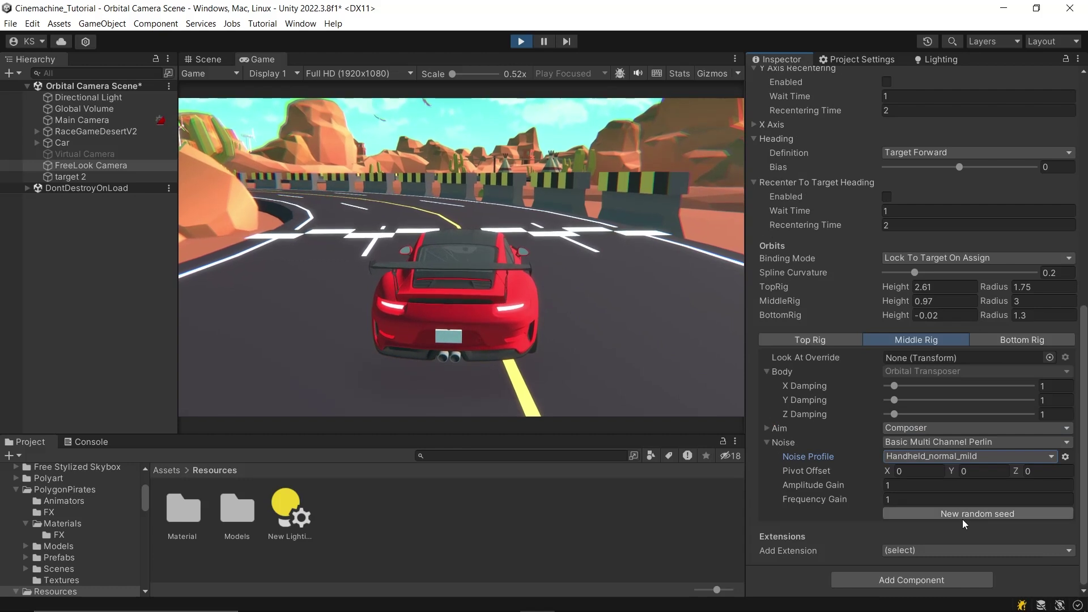
left_click(688, 336)
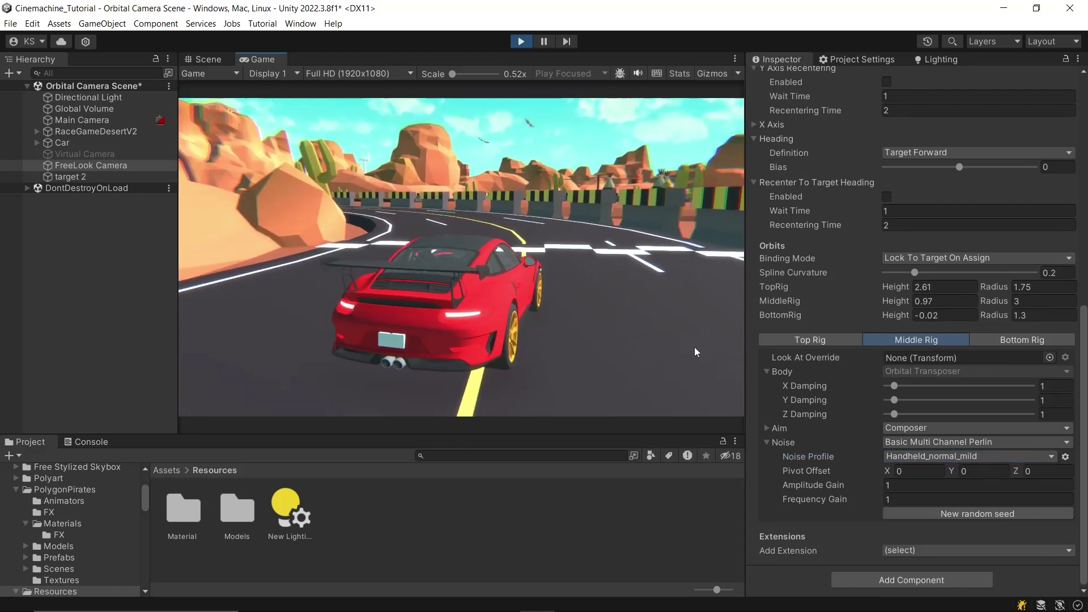